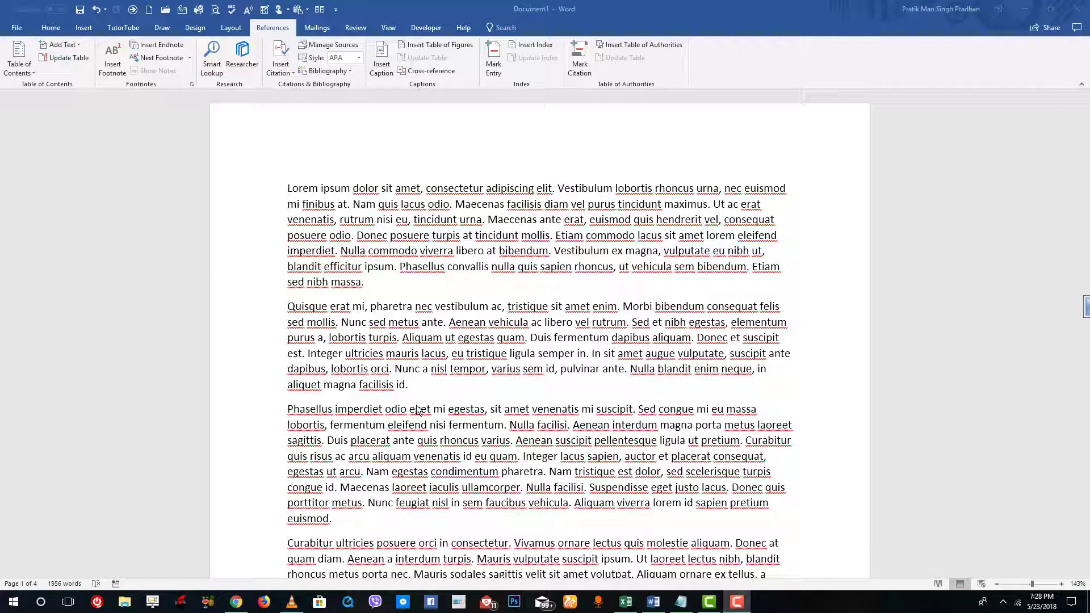
Step: Insert the lines "Introduction" and "Brief Overview" as separate paragraphs above the first body paragraph
left_click(282, 188)
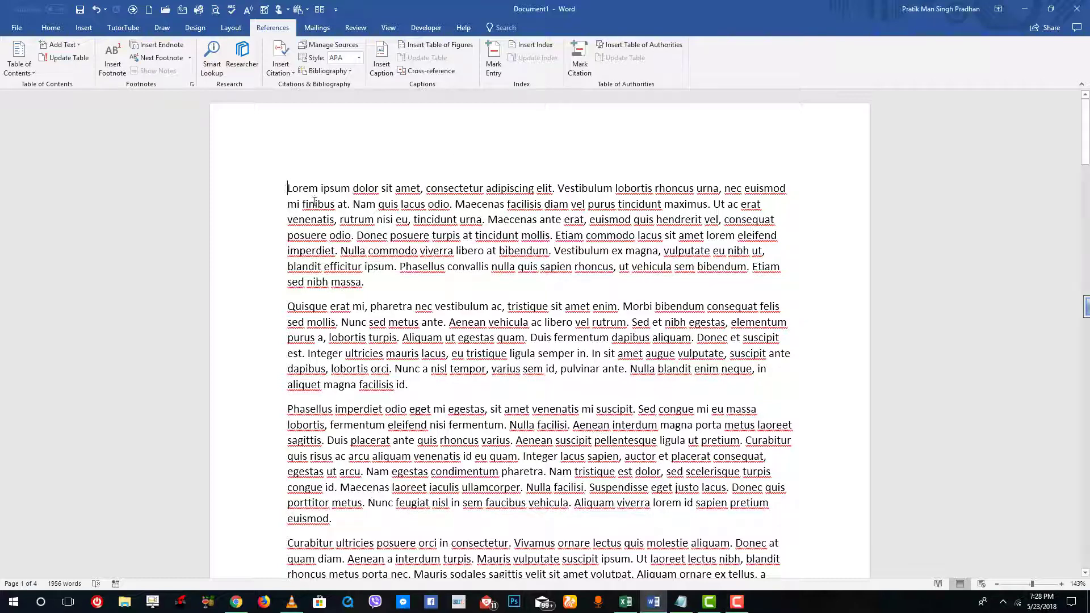
scroll(314, 201, "up", 1)
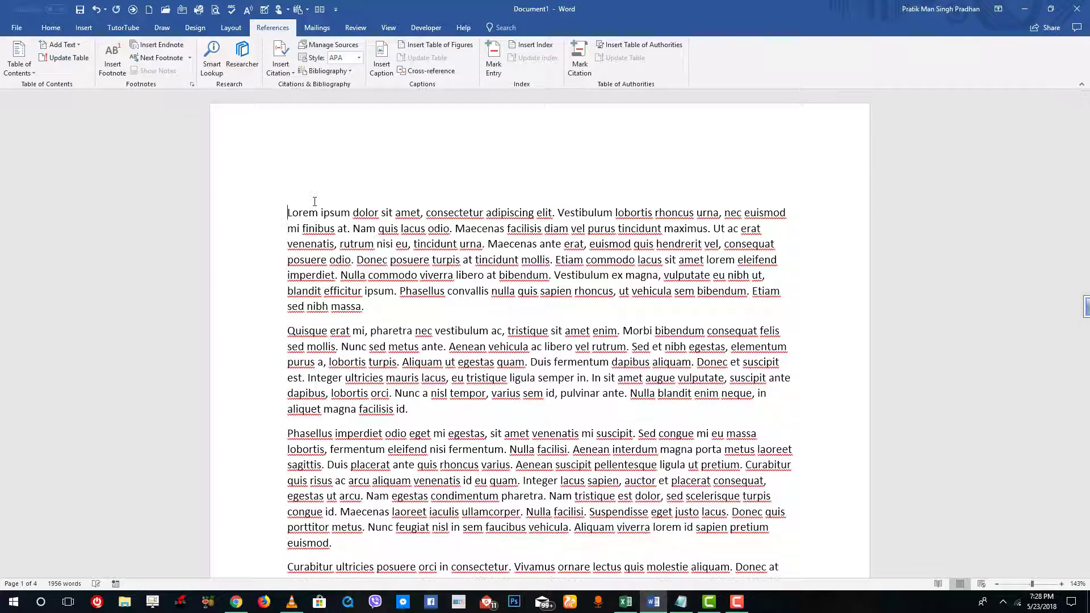
type("Introduction")
key("Return")
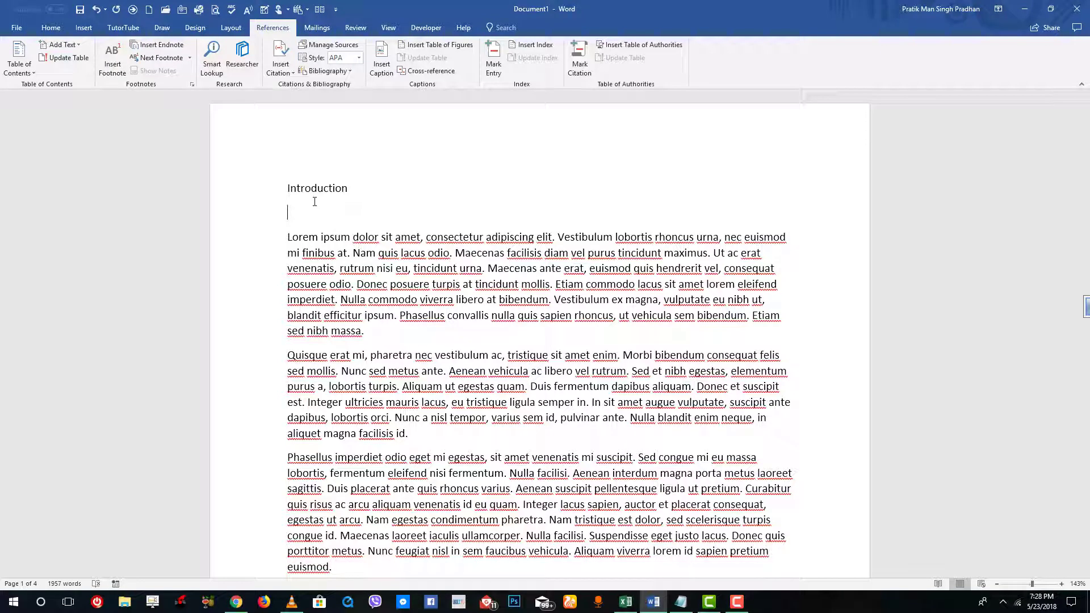
type("Brief Overview")
key("Return")
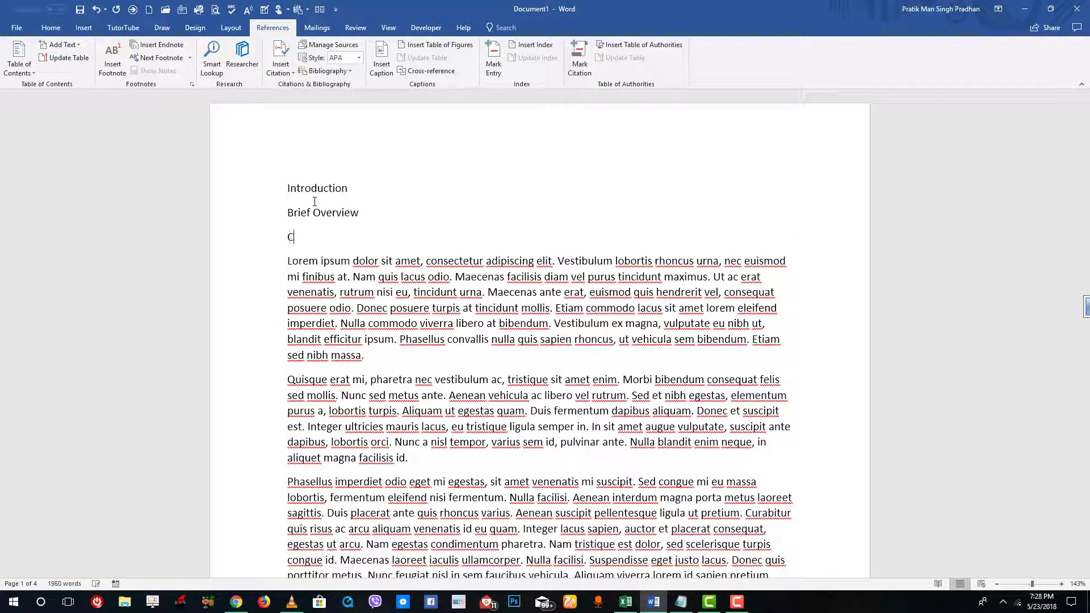
Step: Add the lines "Background" and "Research" below "Brief Overview"
type("C")
key("BackSpace")
type("Background")
key("Return")
type("Research")
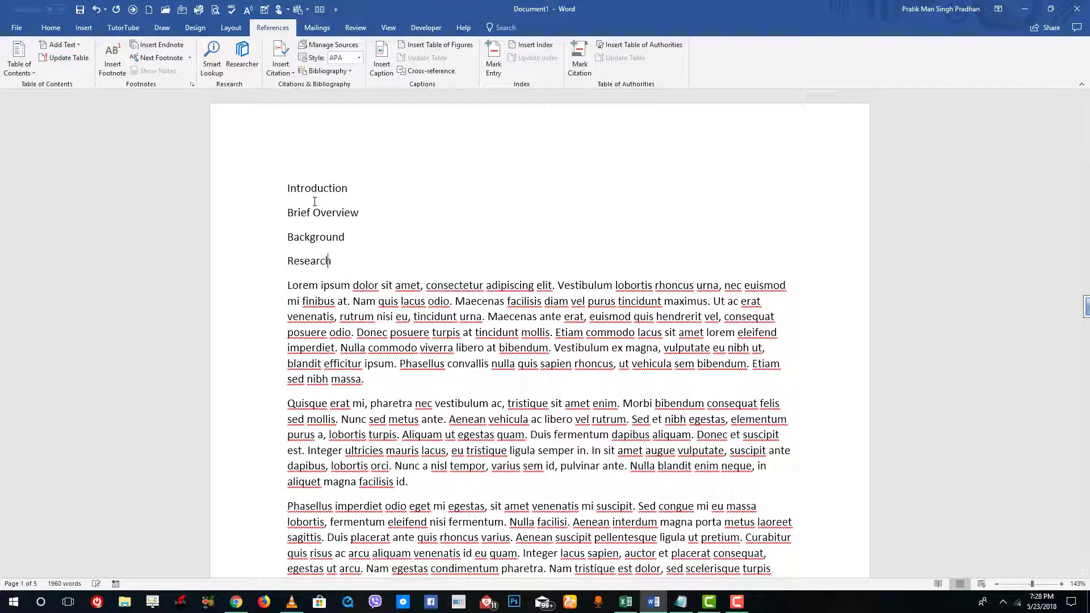
key("Return")
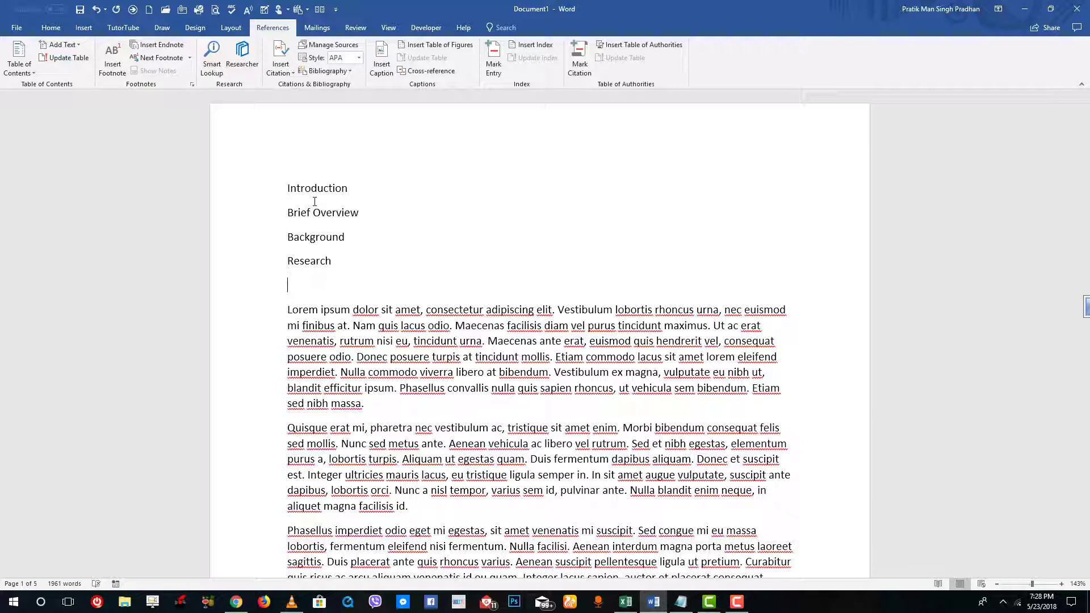
Step: Add the lines "Market Research", "Content Research" and "Conclusion" below "Research"
type("Market Research")
key("Return")
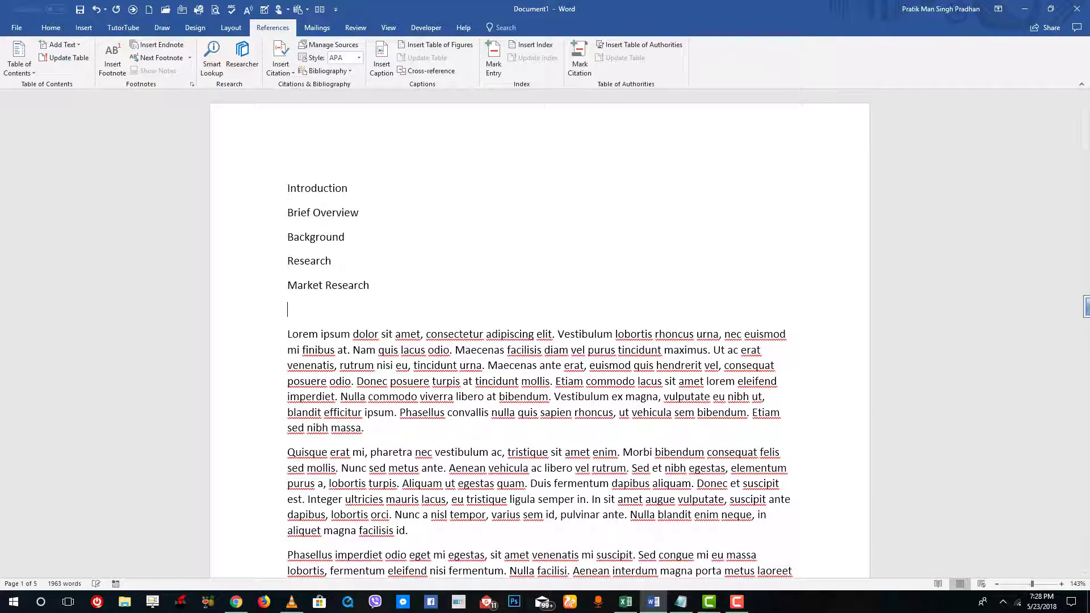
type("Content Research")
key("Return")
type("Conclusion")
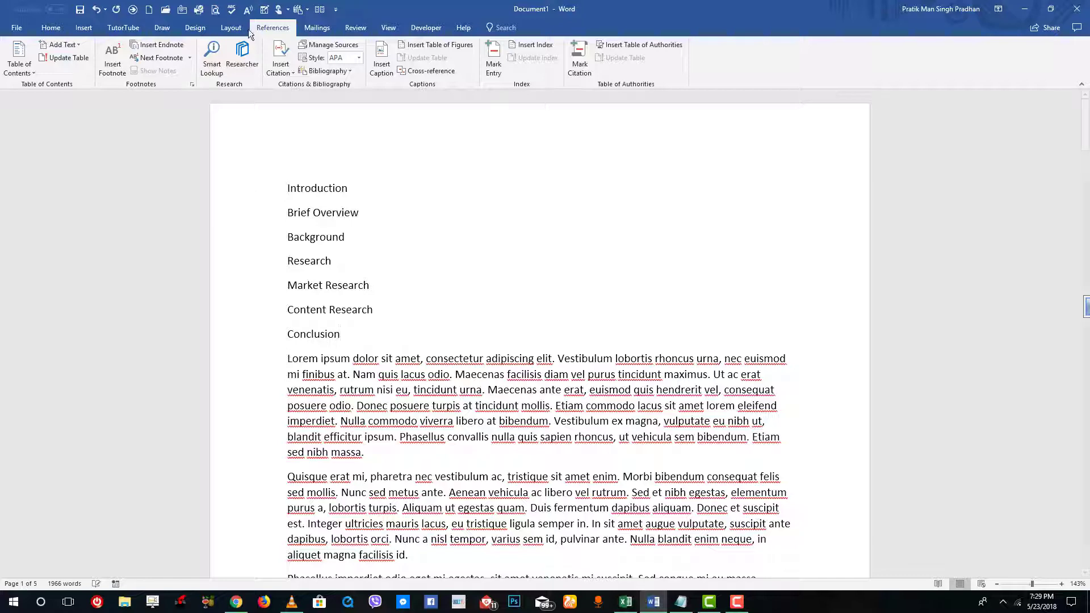
Step: Apply the 1., 1.1., 1.1.1. multilevel list to the seven lines from Introduction to Conclusion
left_click_drag(370, 336, 270, 200)
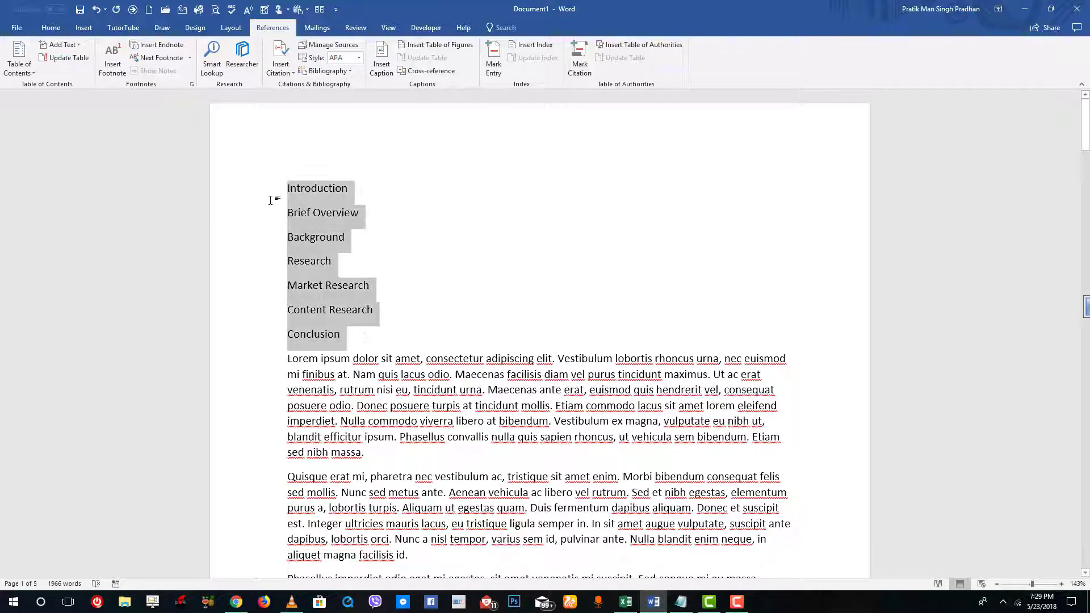
left_click(50, 29)
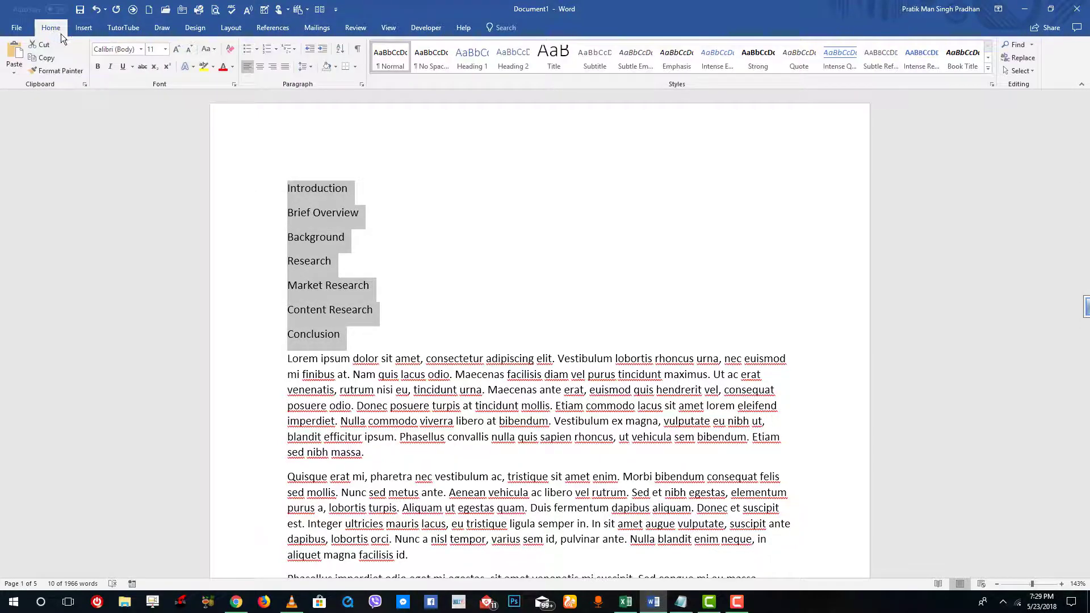
left_click(84, 29)
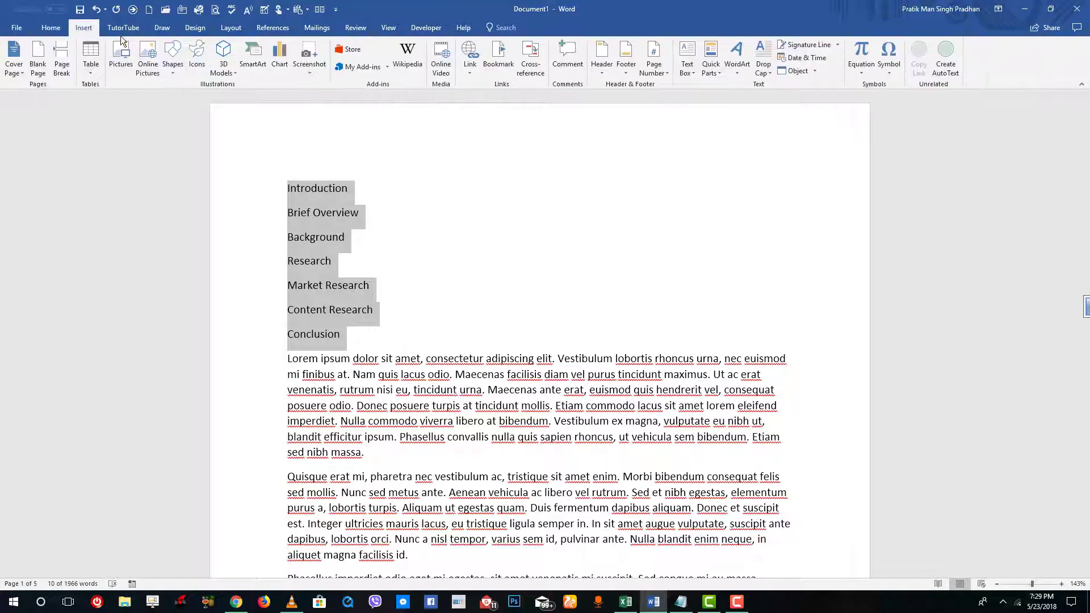
left_click(50, 29)
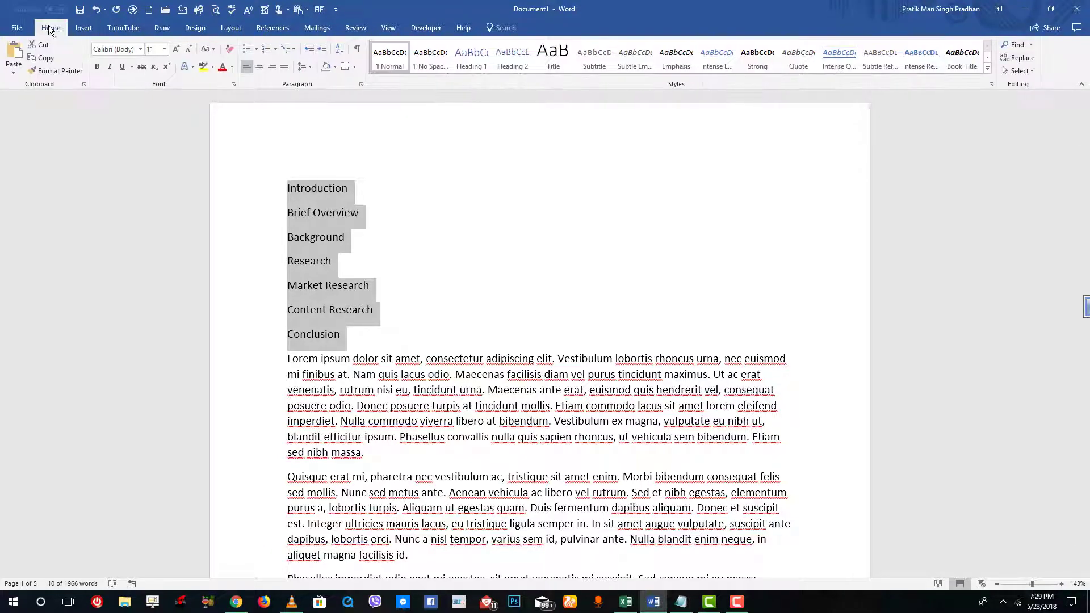
left_click(295, 50)
mouse_move(404, 176)
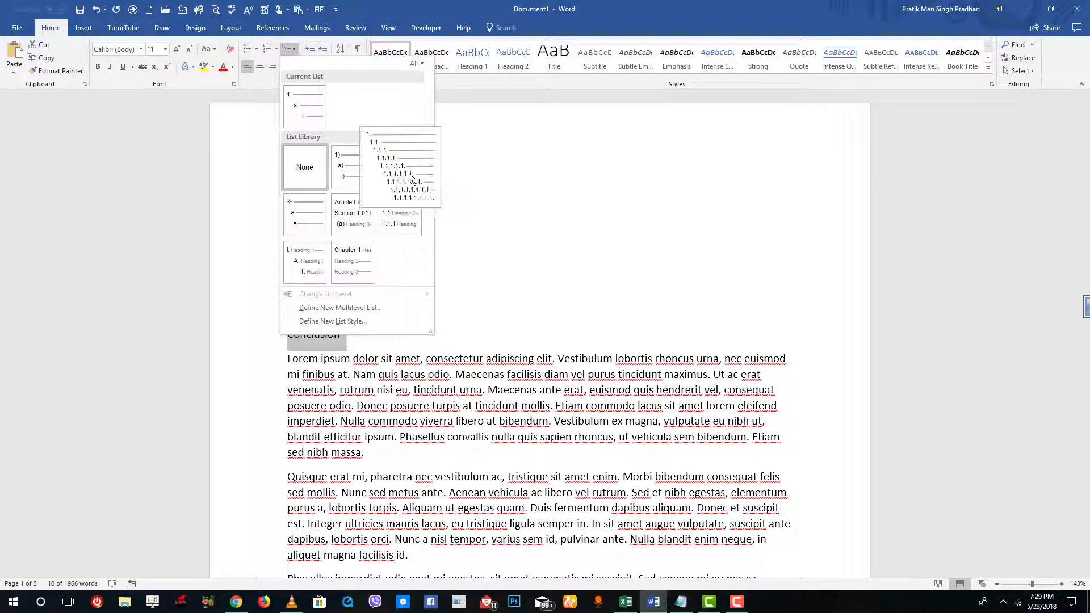
left_click(396, 174)
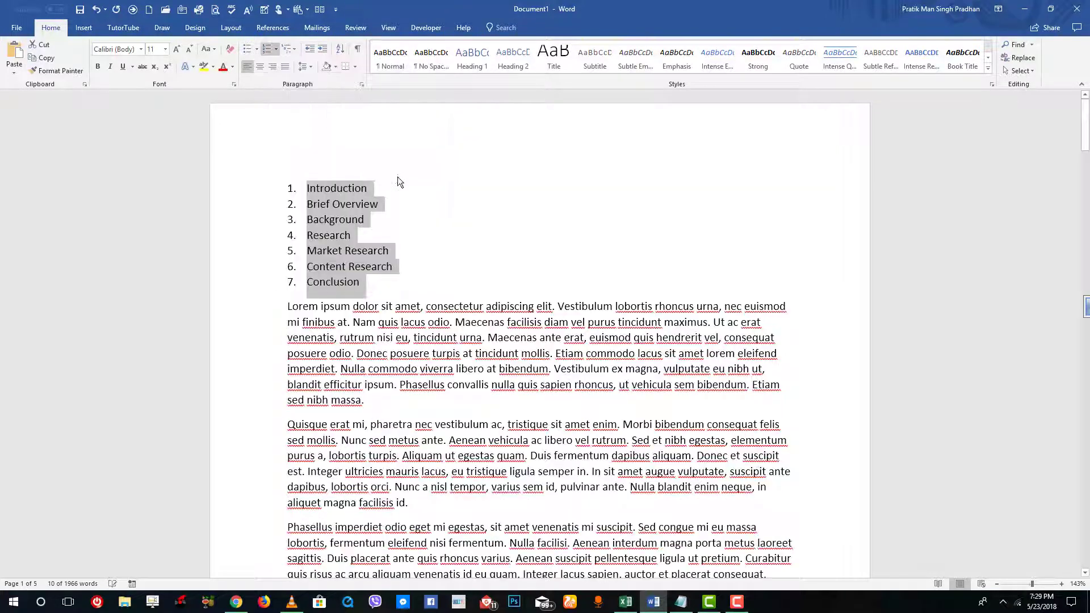
Step: Demote Brief Overview, Research, Market Research and Content Research to the second list level
left_click(303, 205)
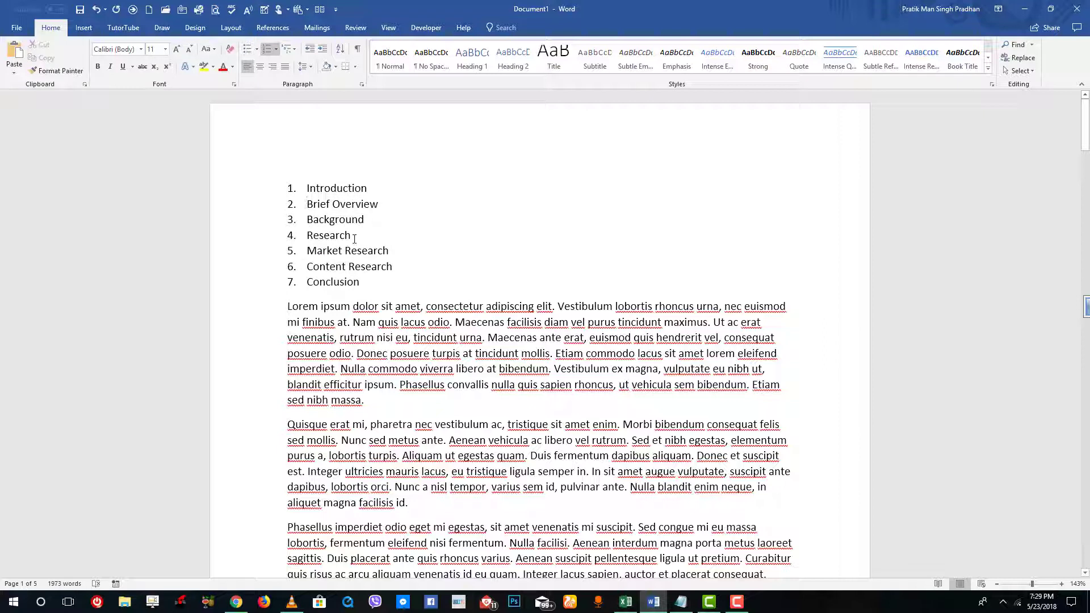
key("Tab")
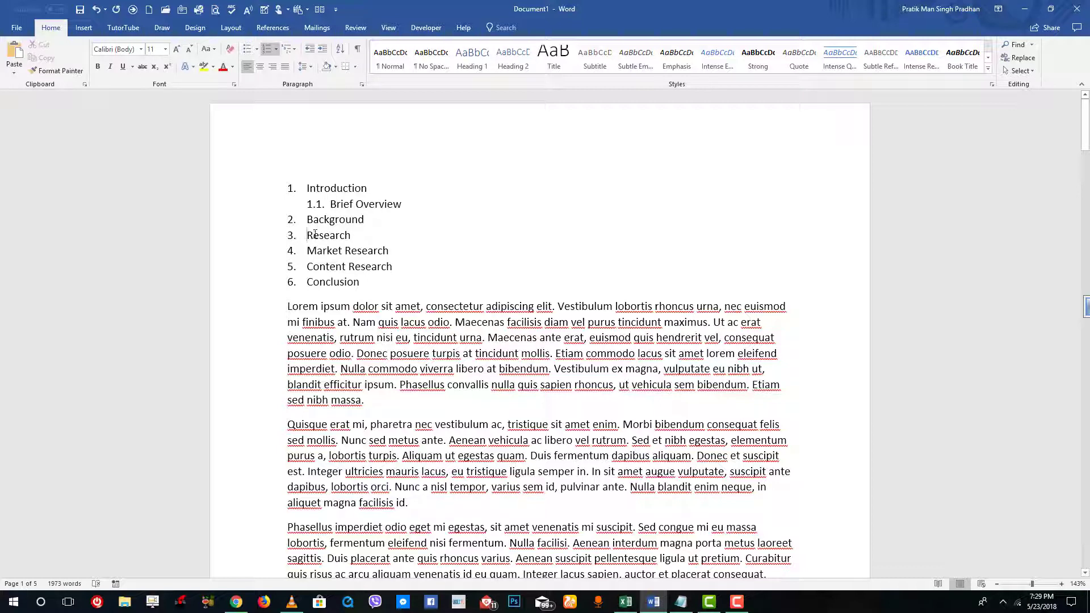
key("Tab")
key("Tab")
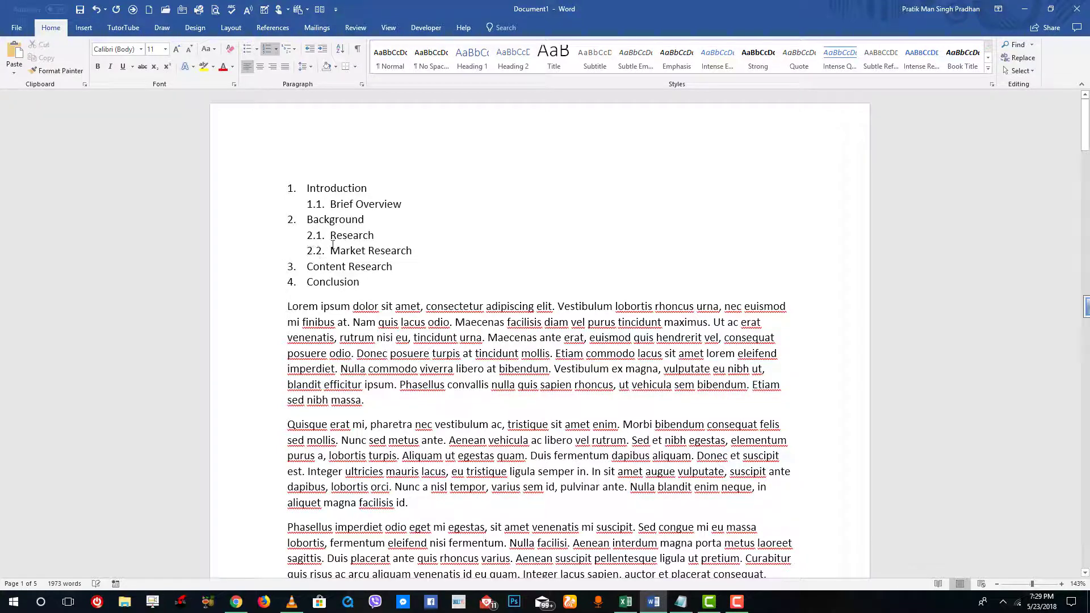
key("Tab")
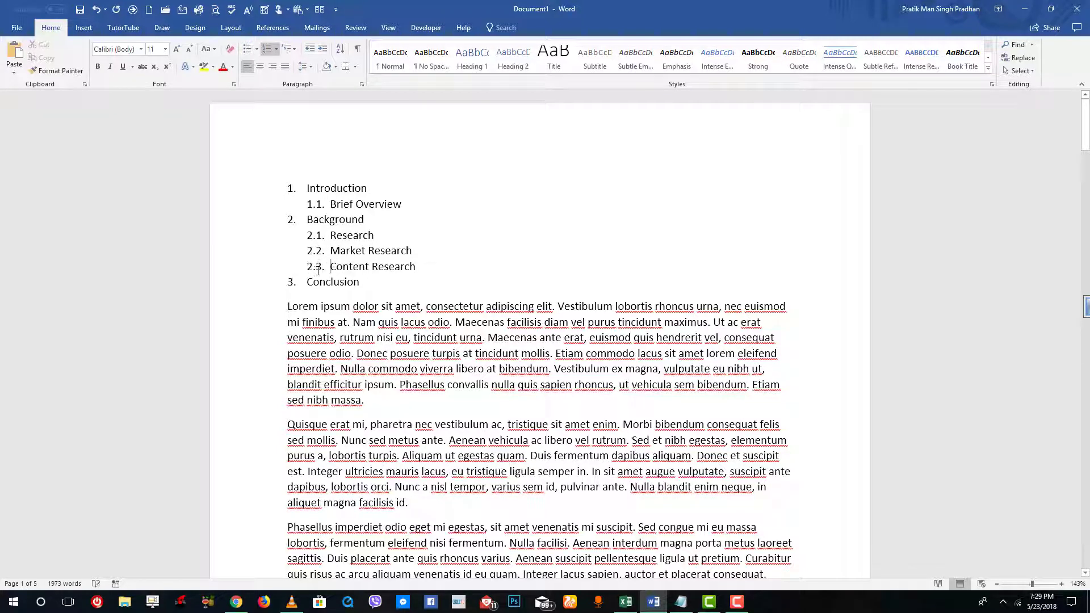
Step: Add a first-level list item "Finding" between Content Research and Conclusion
key("Return")
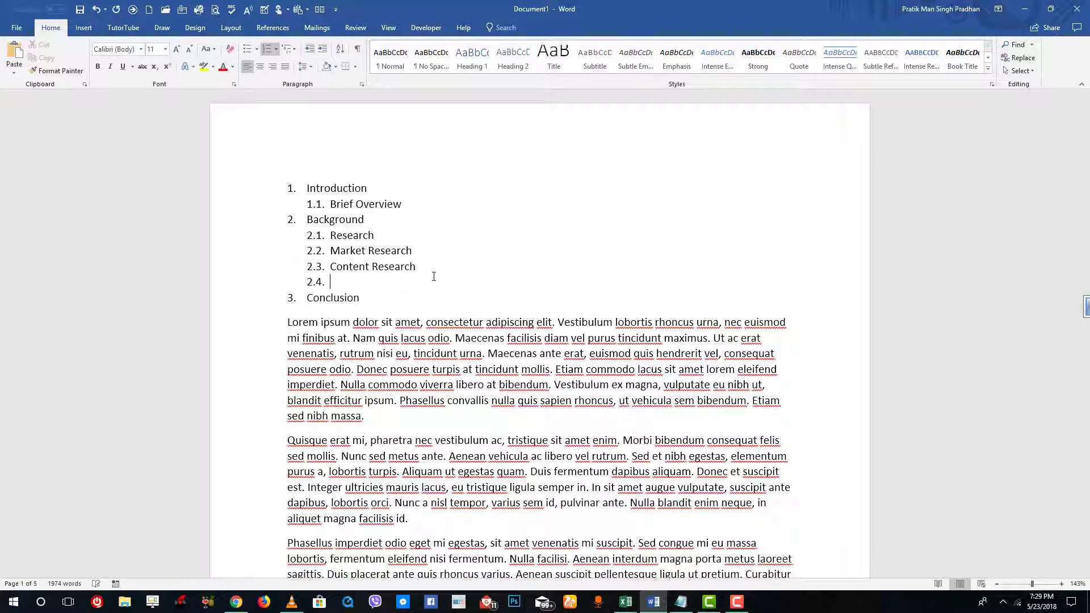
key("shift+Tab")
type("Finding")
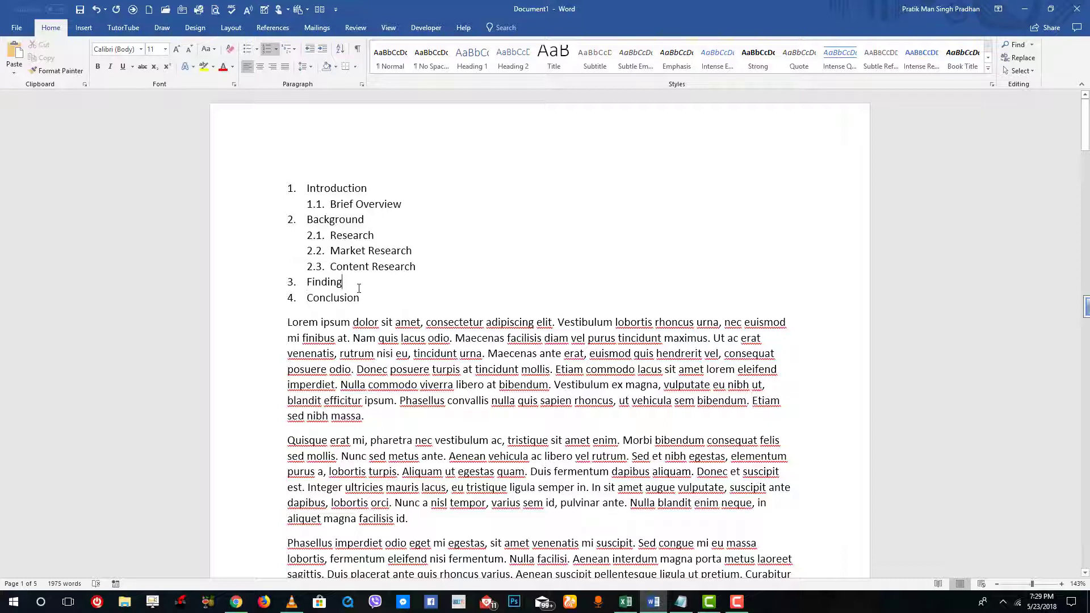
Step: Add a second-level item "Results" under Finding and a third-level item "Detailed Study" under it
key("Return")
key("Tab")
type("Re")
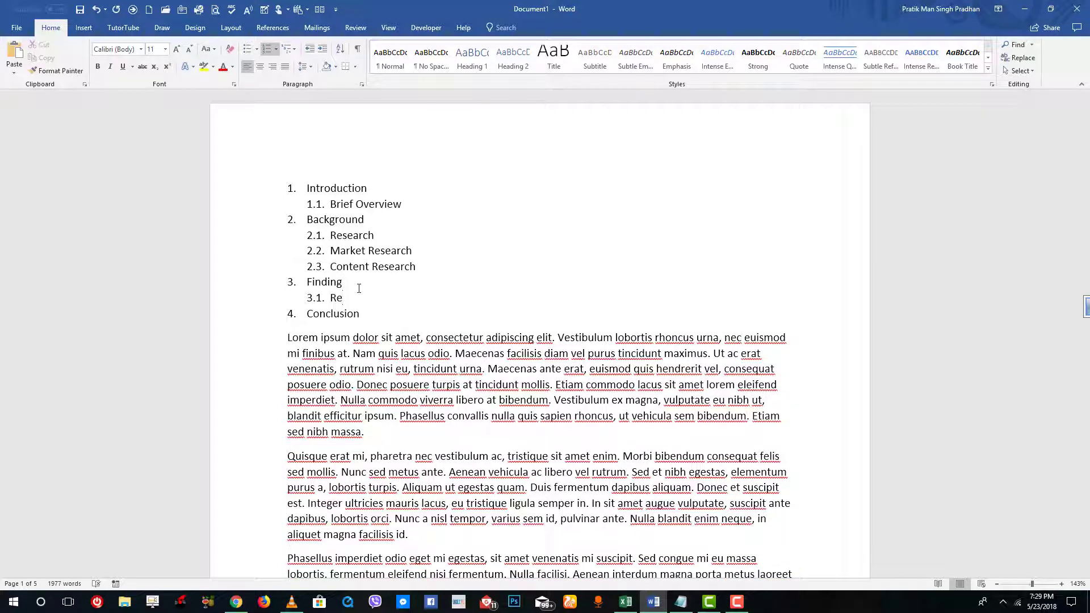
type("sults")
key("Return")
key("Tab")
type("De")
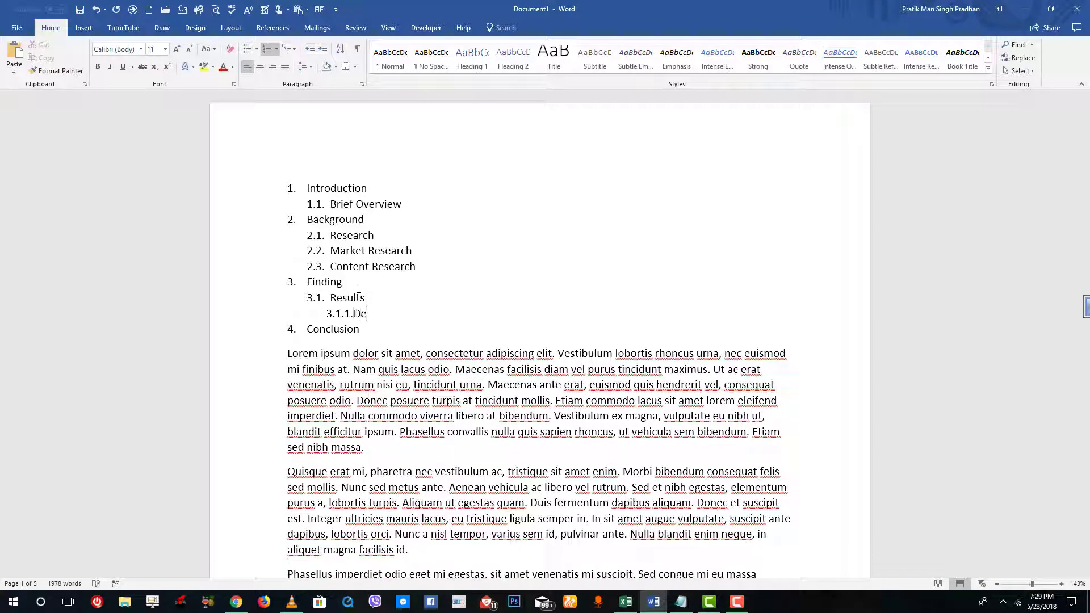
type("tailed Study")
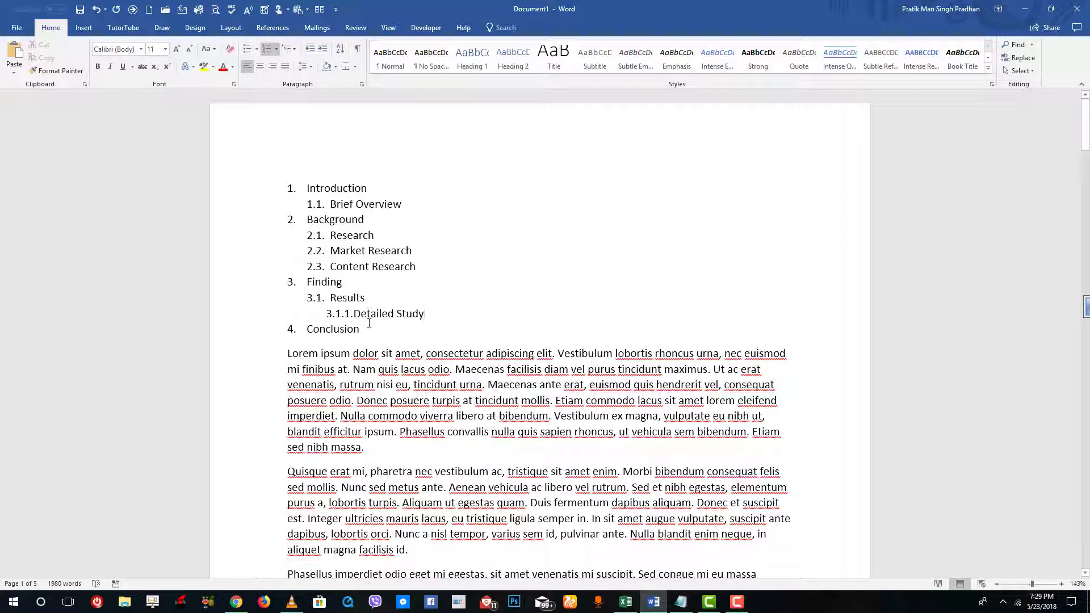
Step: Change the whole list to the heading-linked multilevel format 1 Heading 1, 1.1 Heading 2, 1.1.1 Heading 3
left_click_drag(369, 329, 287, 179)
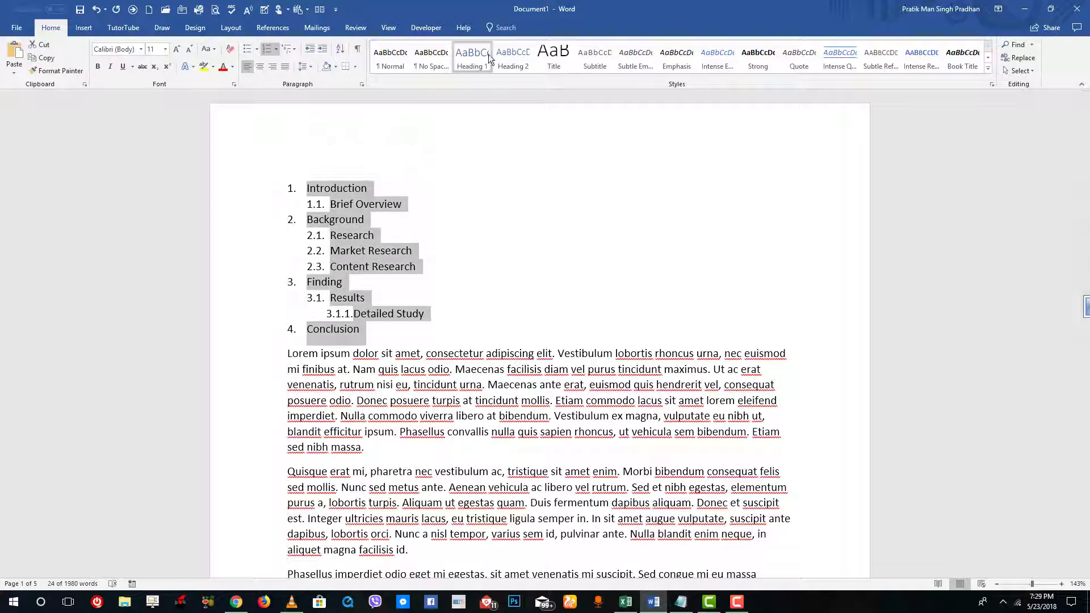
left_click(86, 30)
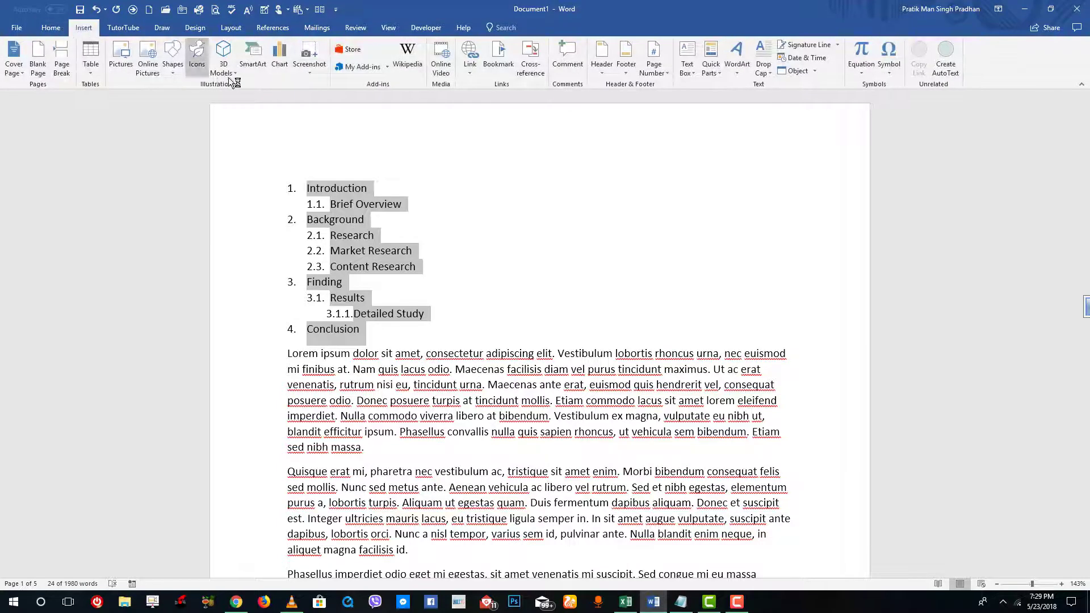
left_click(53, 28)
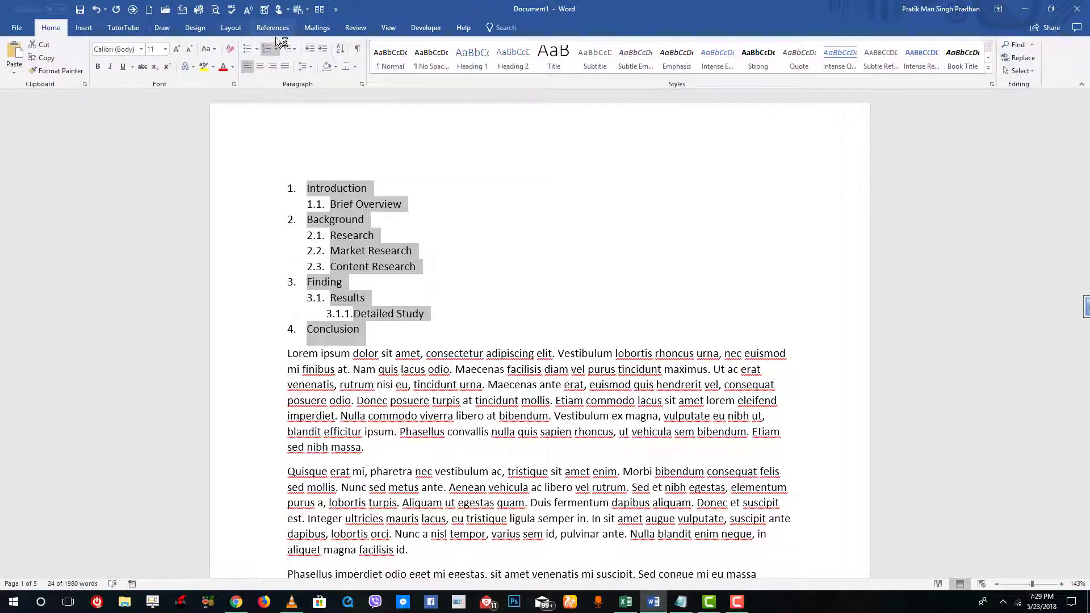
left_click(290, 49)
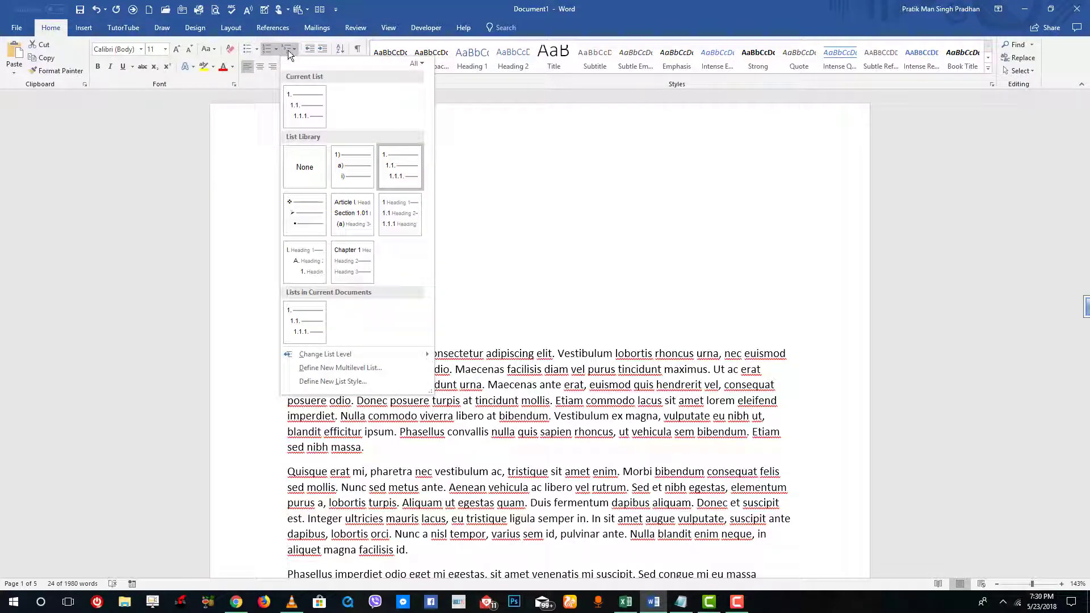
mouse_move(370, 357)
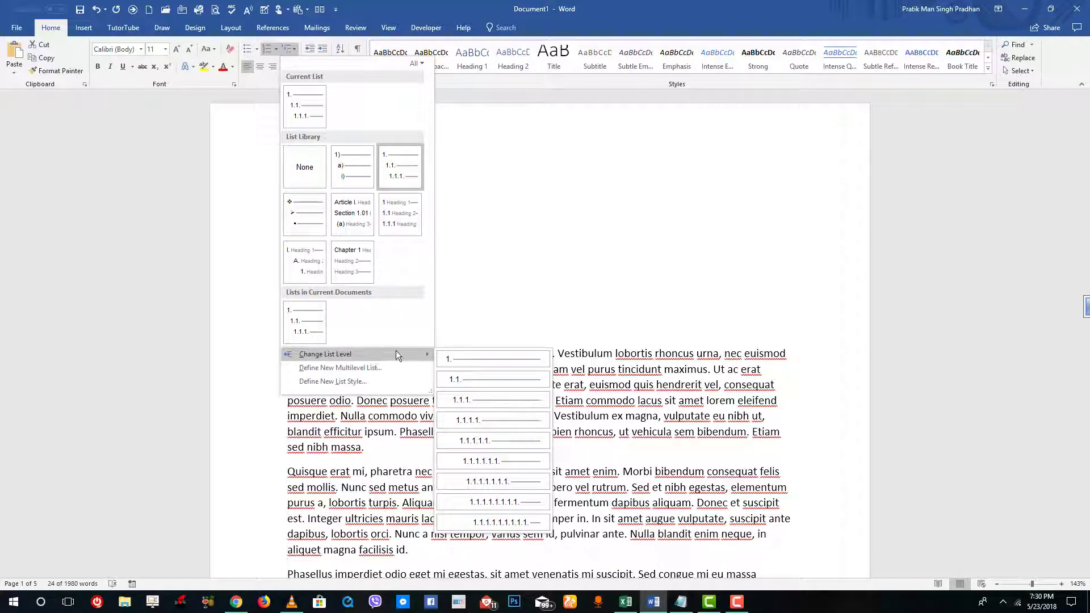
left_click(397, 225)
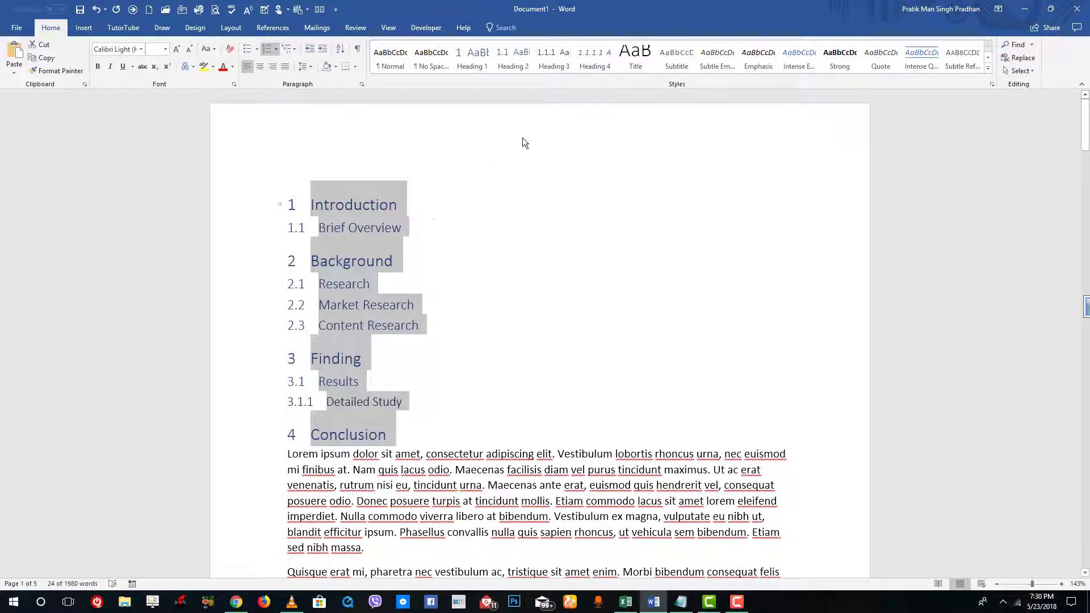
left_click(470, 204)
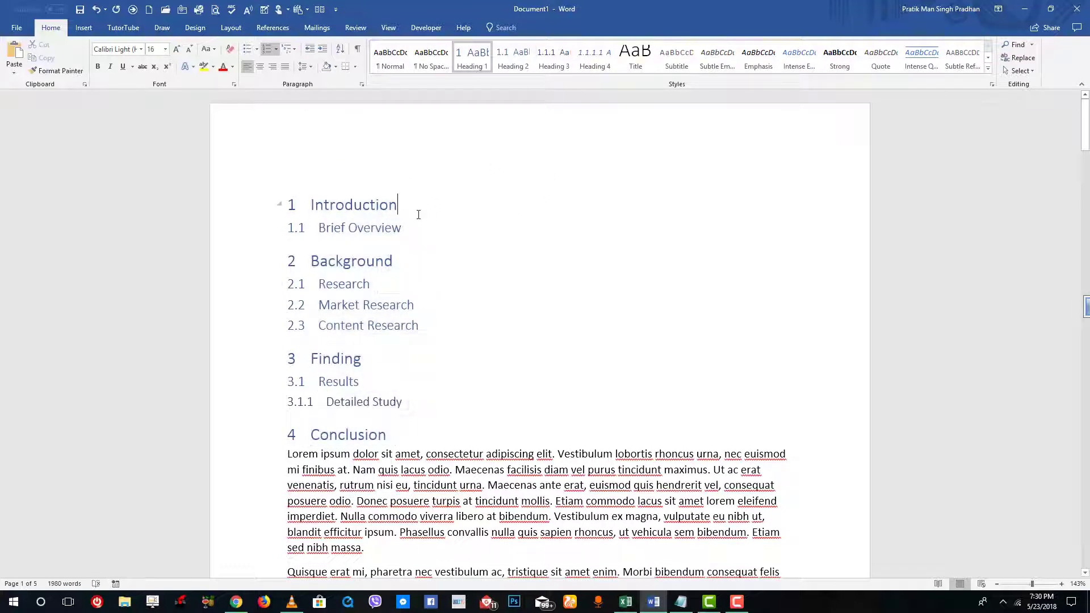
left_click_drag(409, 204, 314, 211)
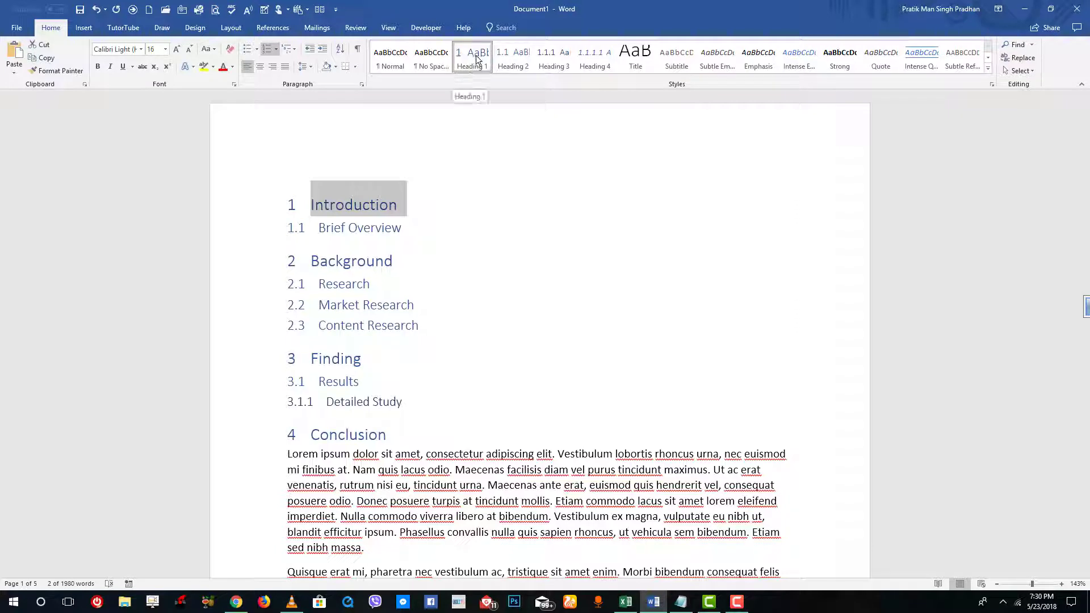
left_click(444, 249)
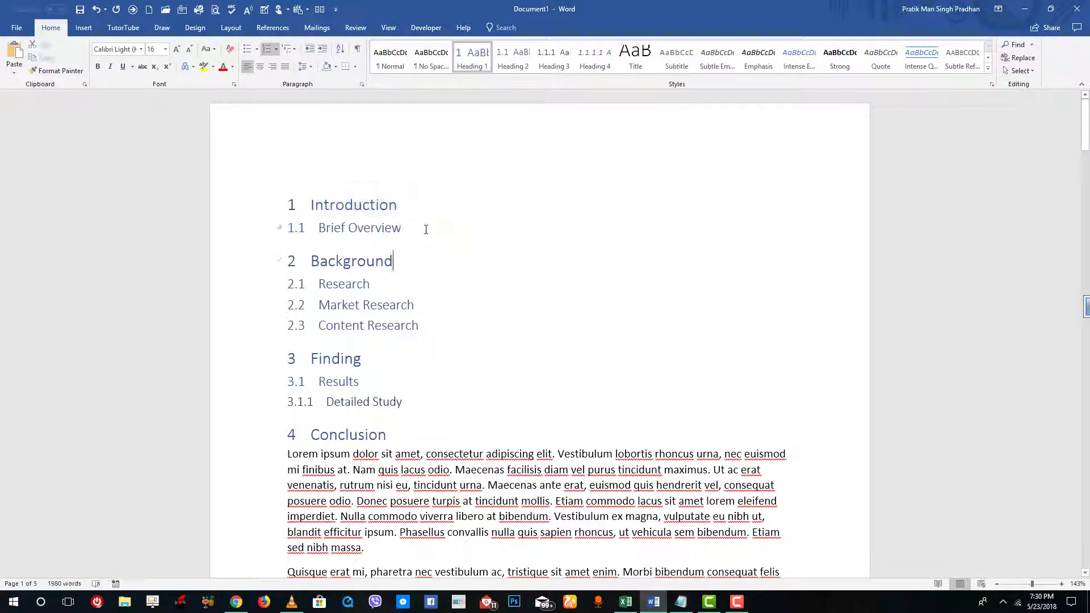
Step: Move the headings from Brief Overview through Conclusion to a new line after the first body paragraph
left_click_drag(397, 434, 279, 230)
key("ctrl+x")
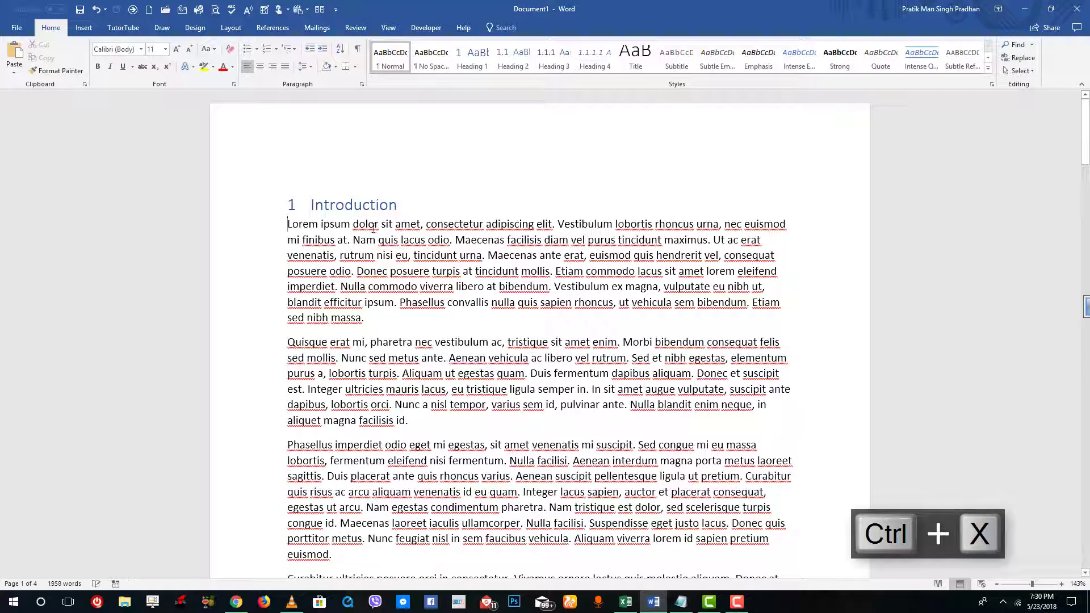
left_click(376, 317)
key("Return")
key("ctrl+v")
Step: Move the headings from Background through Conclusion to a new line after the "Phasellus imperdiet" paragraph, leaving no blank line under Brief Overview
scroll(385, 320, "down", 5)
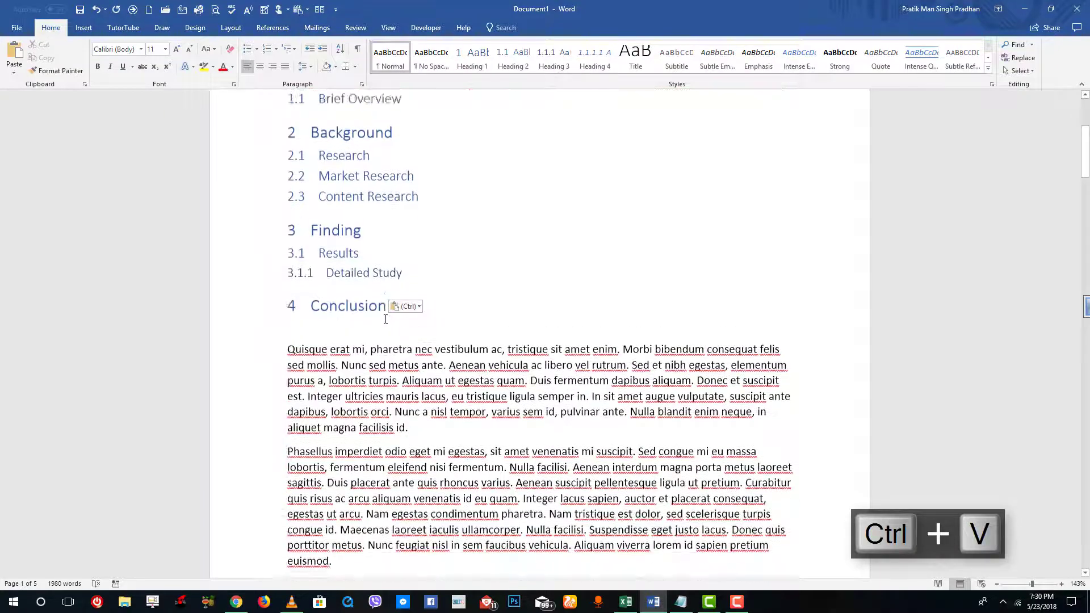
scroll(386, 320, "up", 3)
left_click_drag(398, 400, 293, 229)
key("ctrl+c")
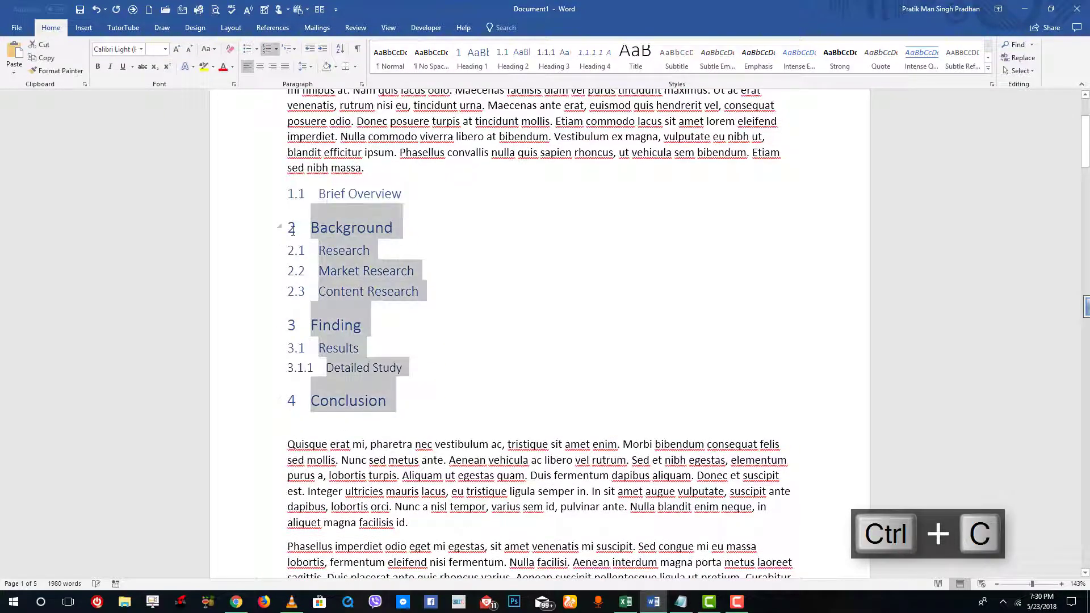
key("ctrl+x")
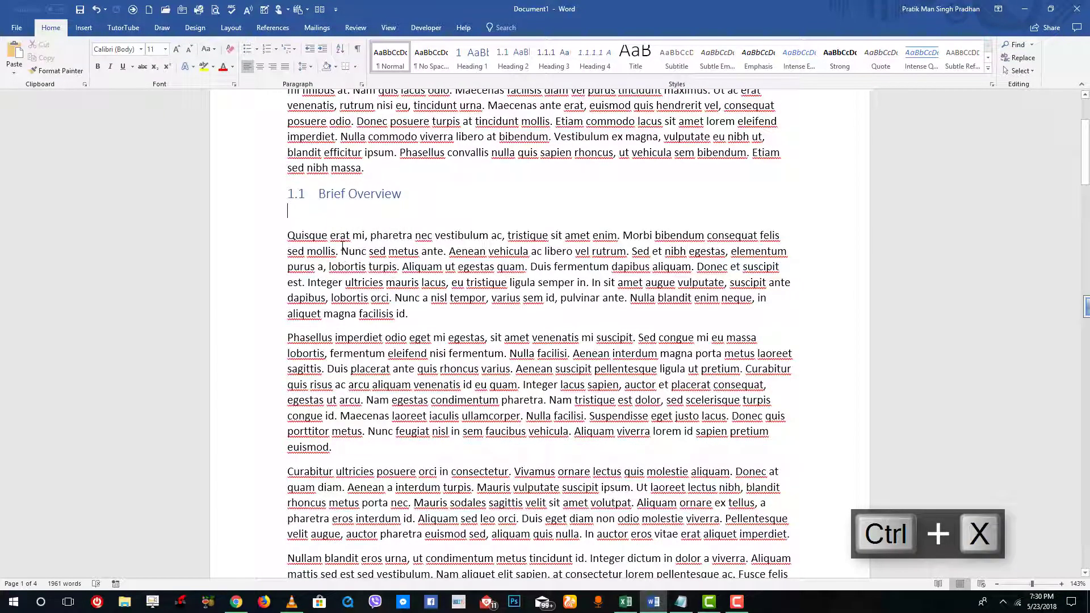
key("BackSpace")
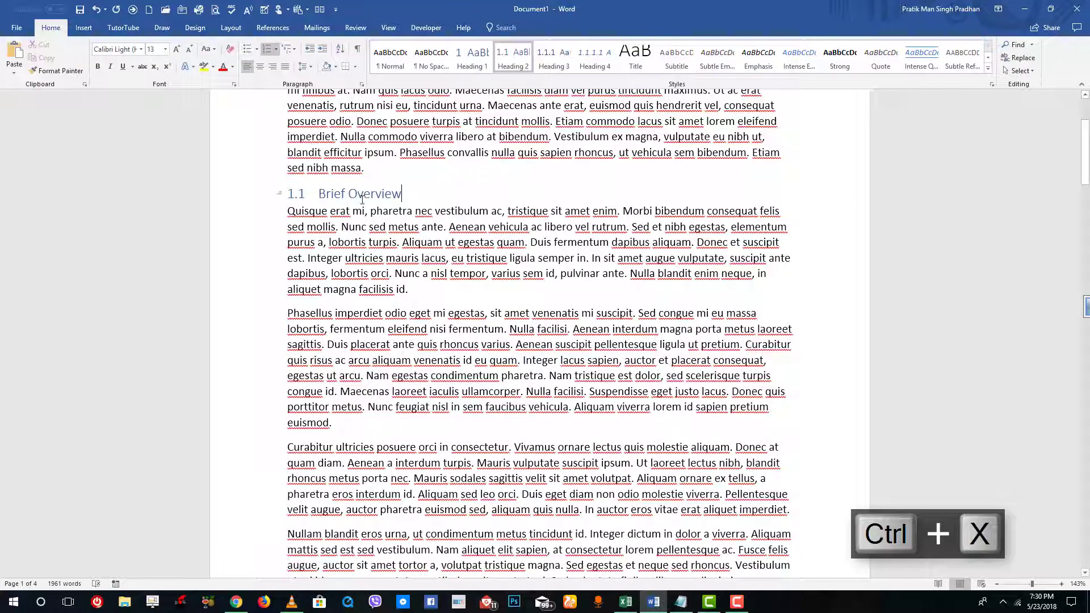
scroll(468, 276, "up", 5)
scroll(468, 276, "down", 5)
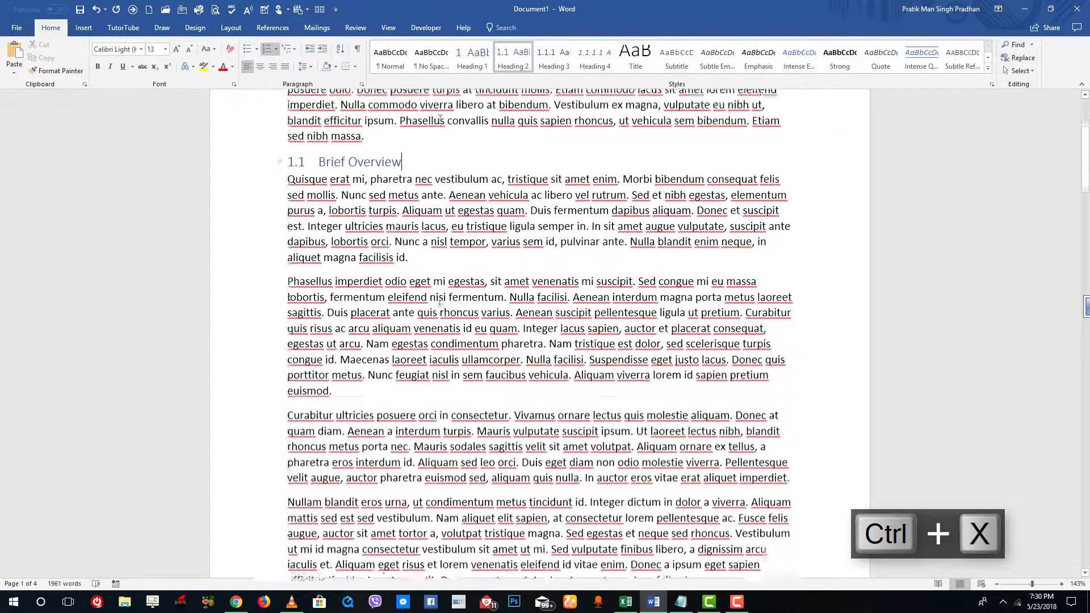
left_click(376, 358)
key("Return")
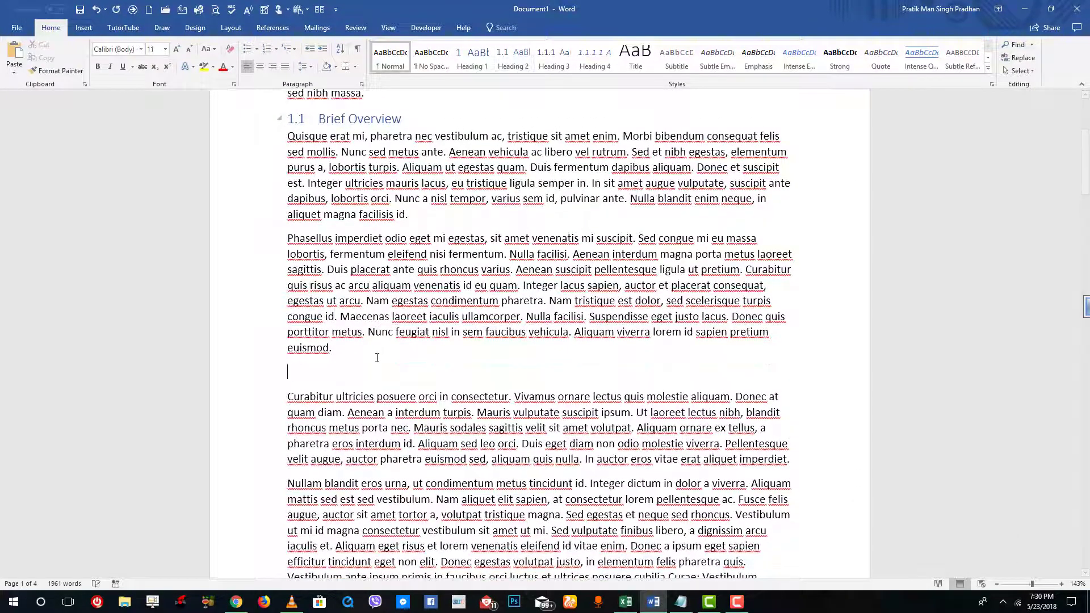
key("ctrl+v")
scroll(336, 320, "down", 1)
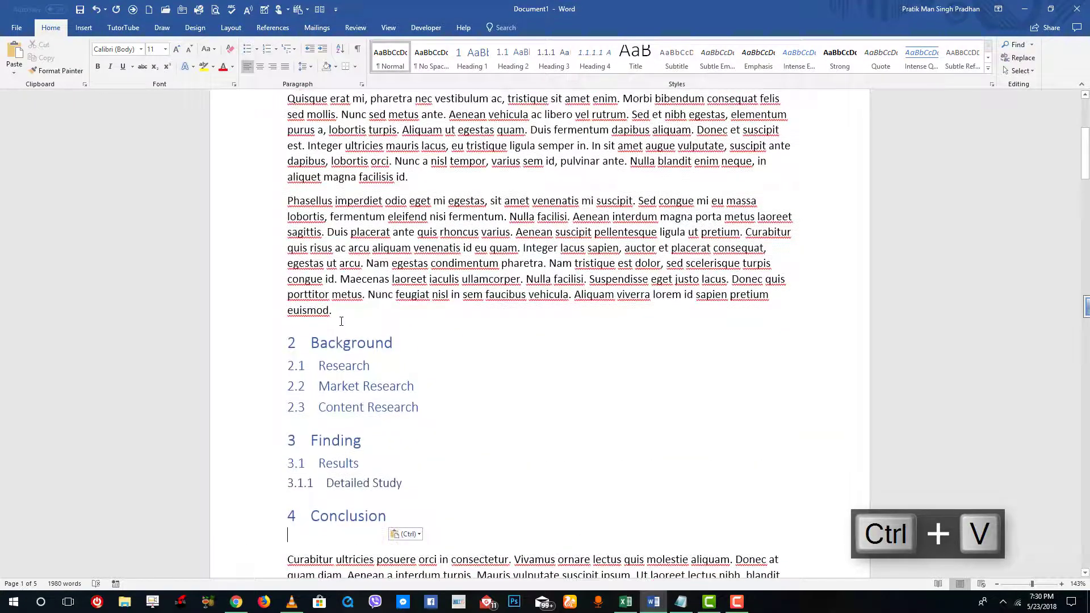
Step: Insert a page break before Background and move the headings from Research through Conclusion below that section's first paragraph
left_click(294, 342)
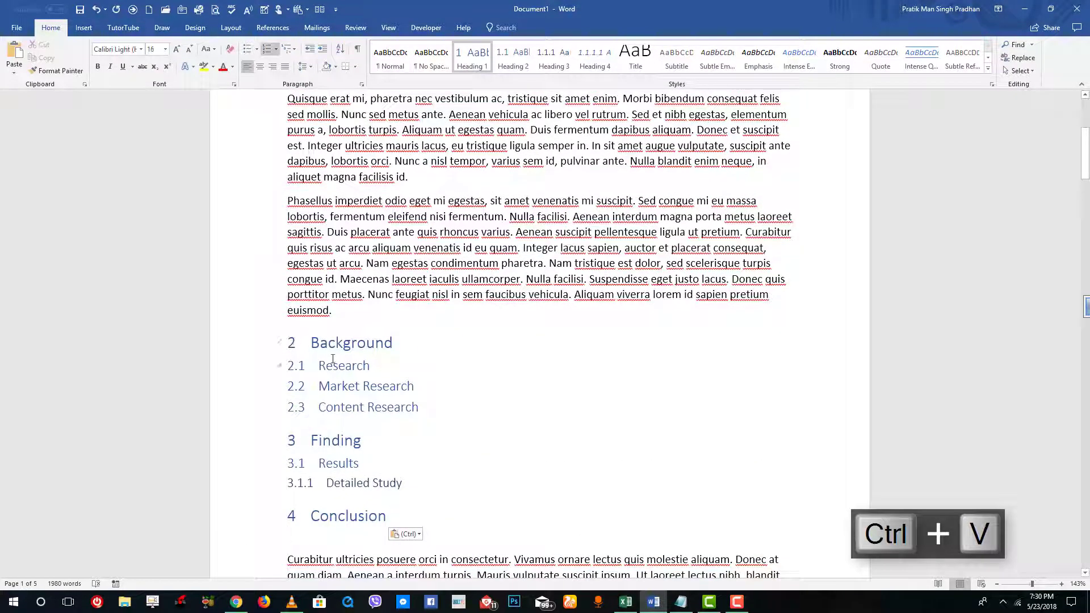
key("ctrl+Return")
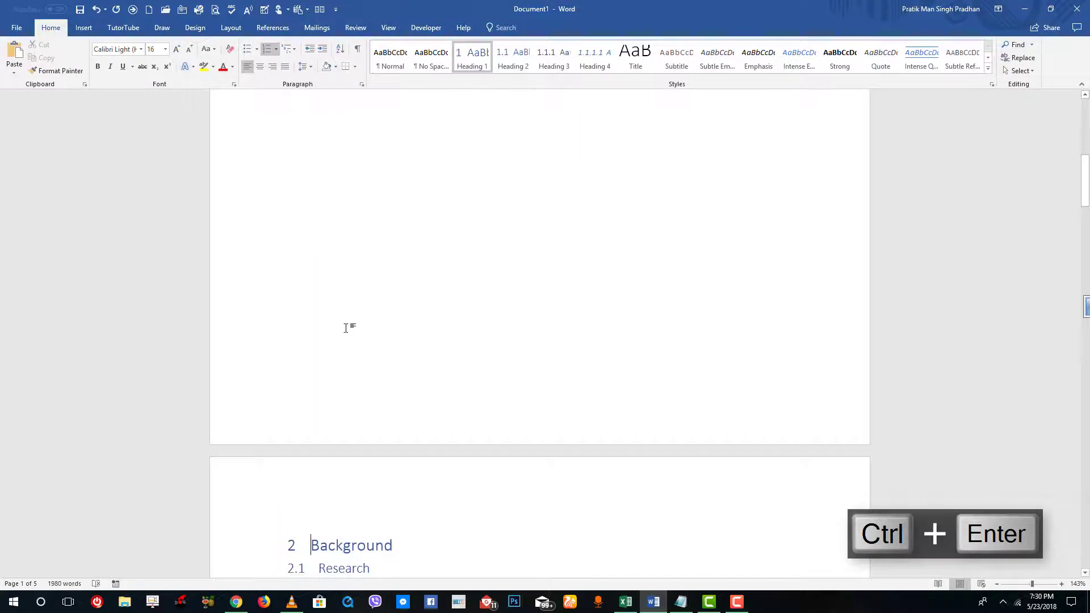
scroll(335, 318, "down", 7)
left_click_drag(397, 343, 292, 200)
key("ctrl+x")
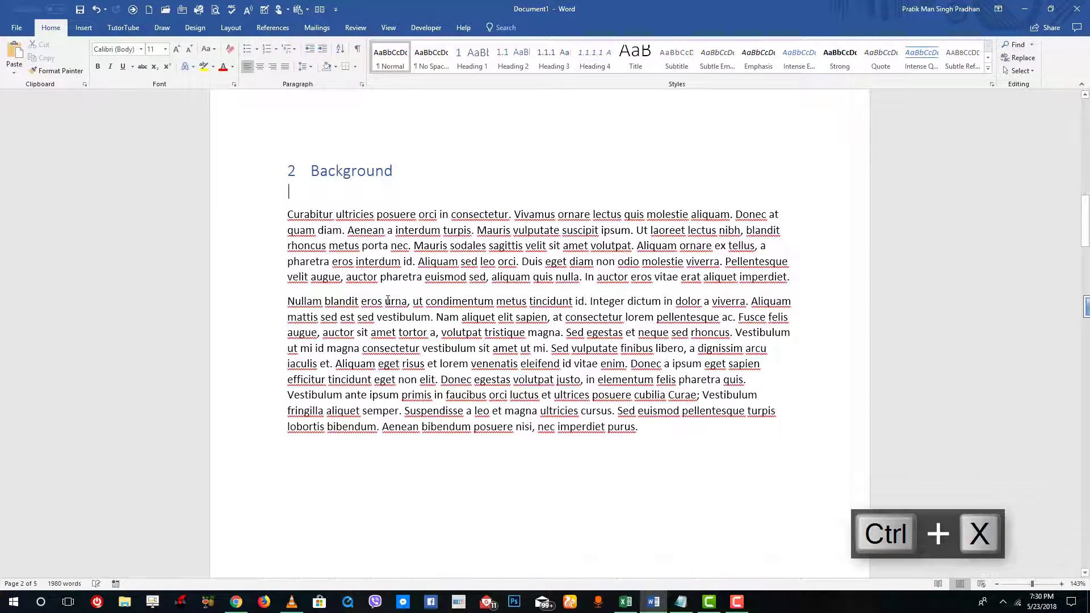
key("BackSpace")
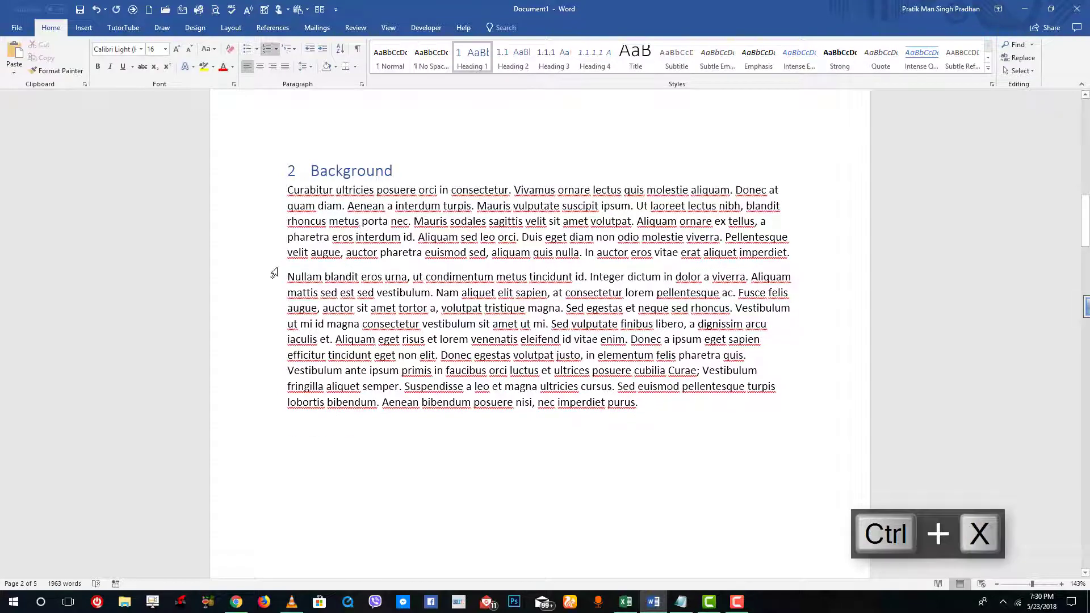
left_click(287, 276)
key("Return")
key("Return")
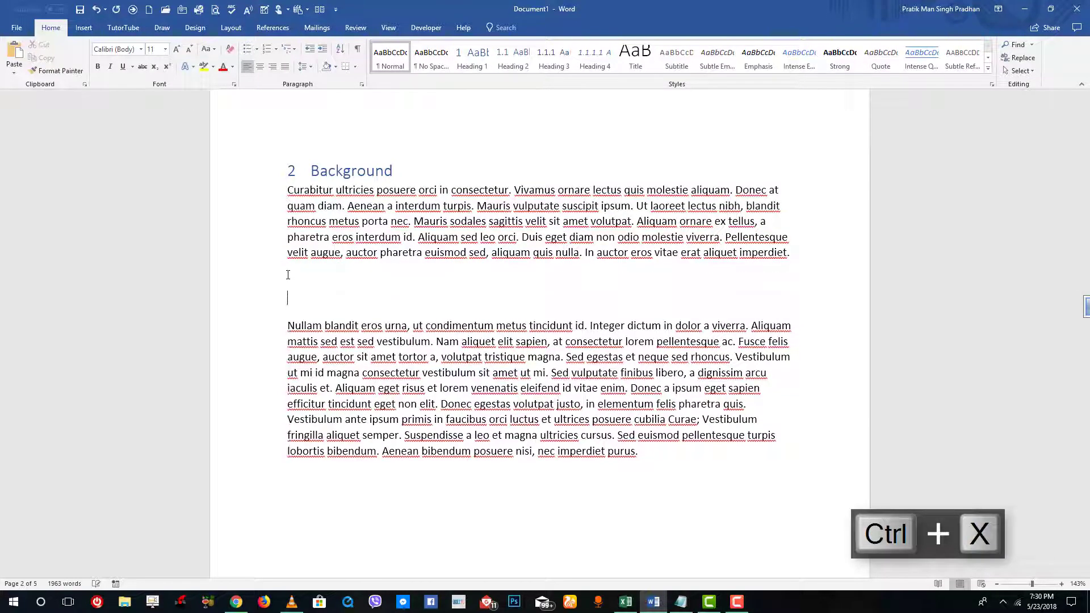
key("ctrl+v")
scroll(420, 399, "down", 1)
Step: Move the headings from Market Research through Conclusion below the "Nullam blandit" paragraph and remove the blank lines around Research
left_click_drag(423, 417, 246, 291)
key("ctrl+x")
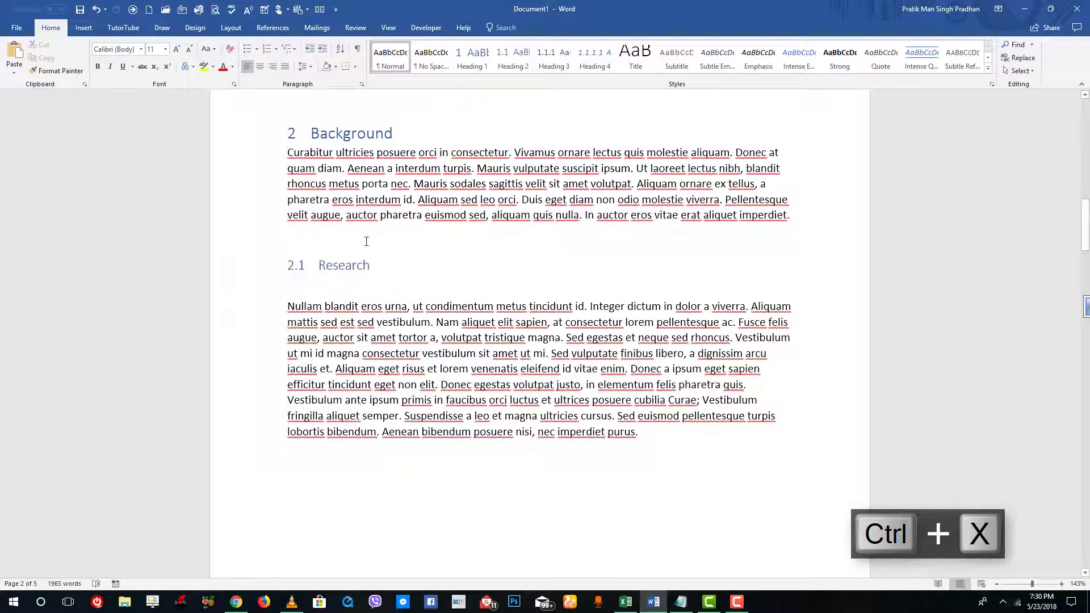
key("BackSpace")
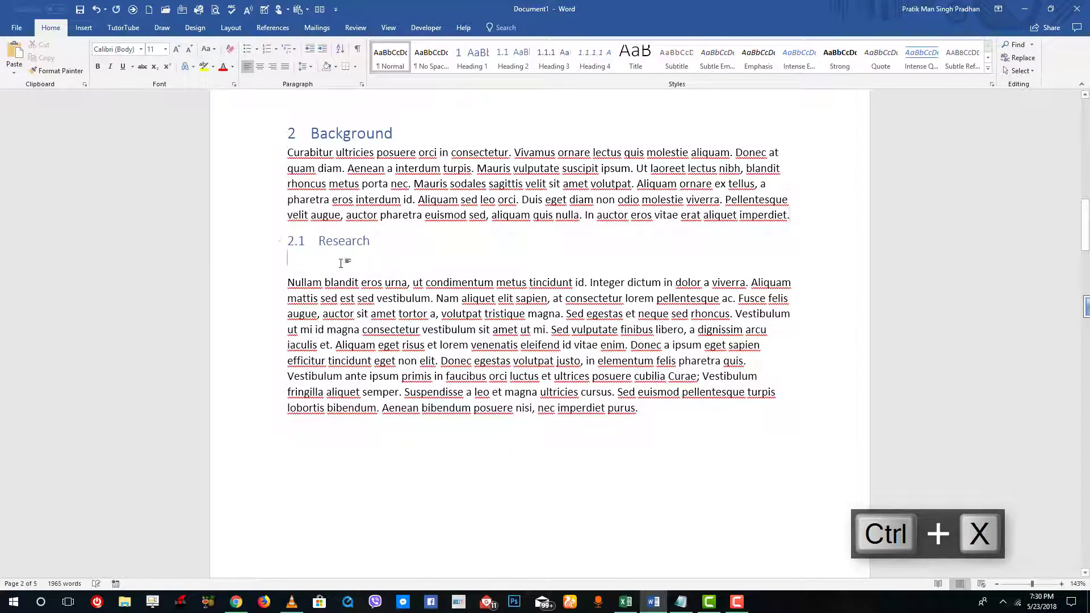
key("BackSpace")
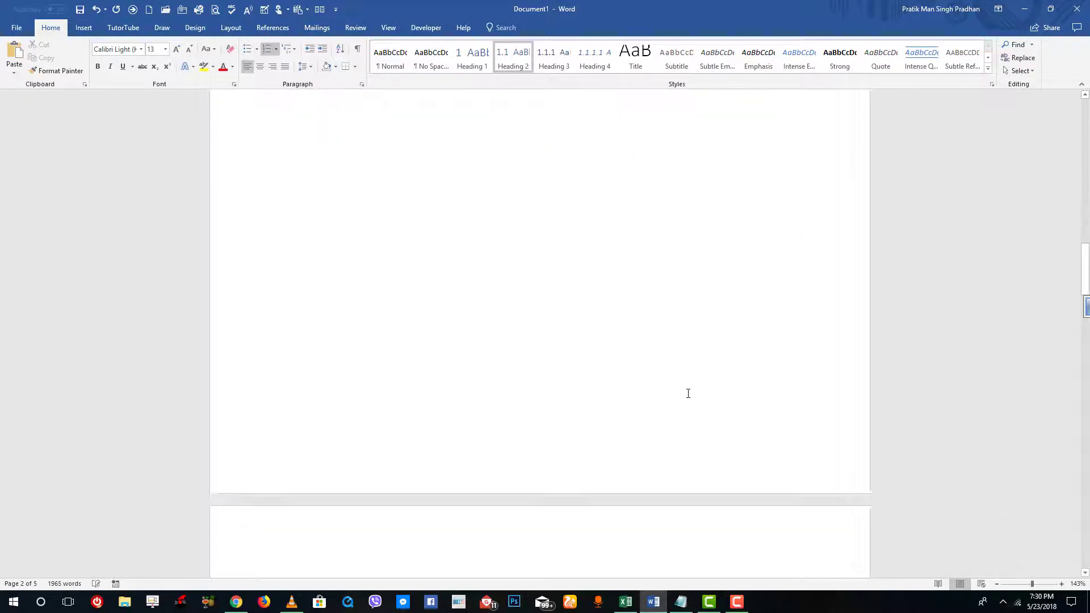
left_click(684, 236)
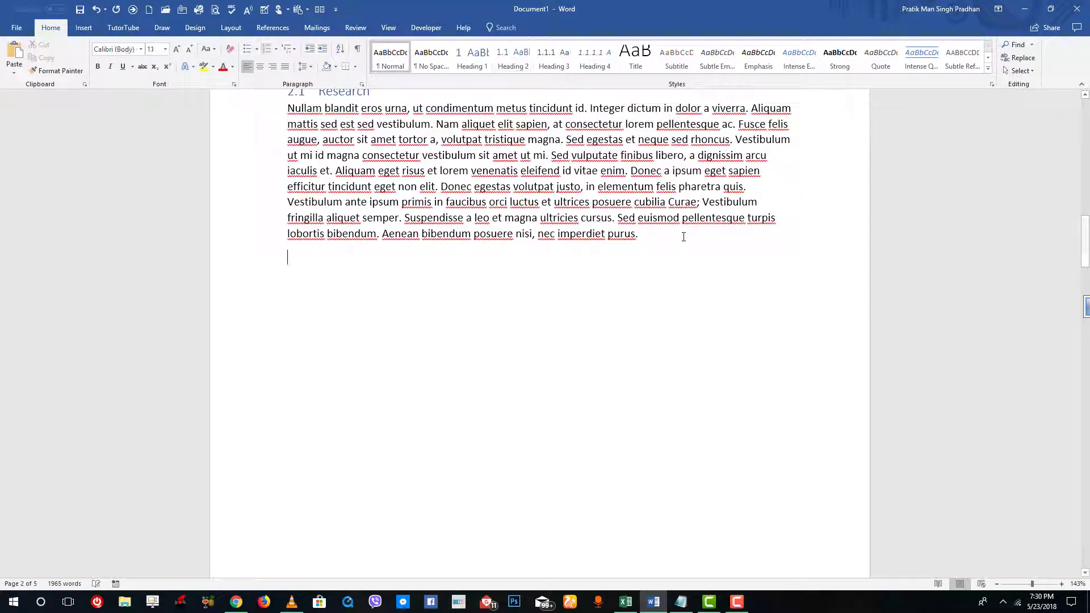
key("ctrl+v")
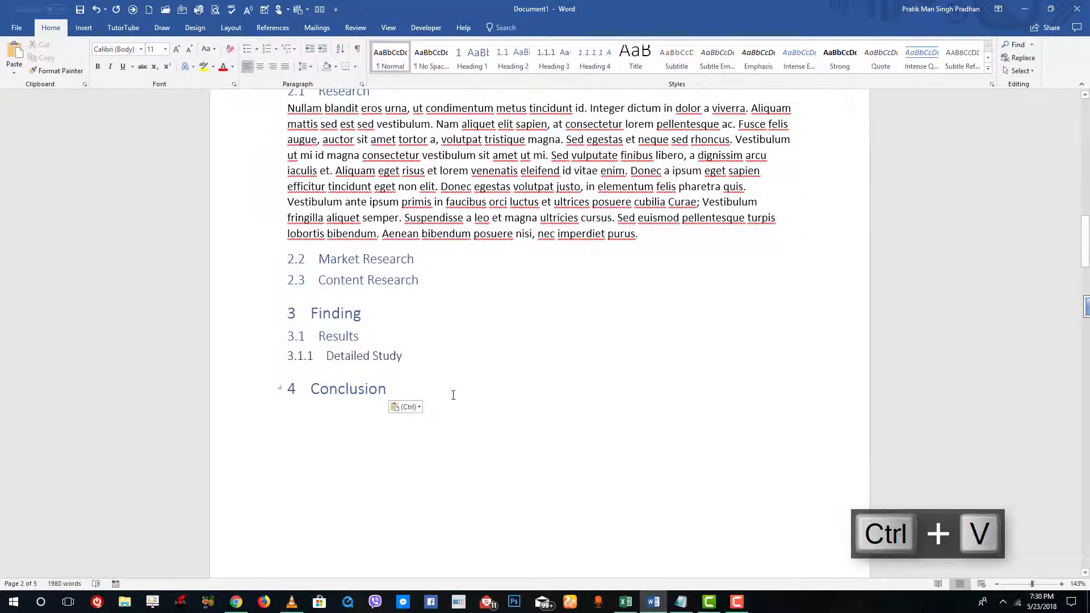
Step: Copy the "Lorem ipsum" paragraph from the start of the following page and paste it under the Market Research heading
scroll(444, 367, "up", 15)
scroll(450, 357, "down", 10)
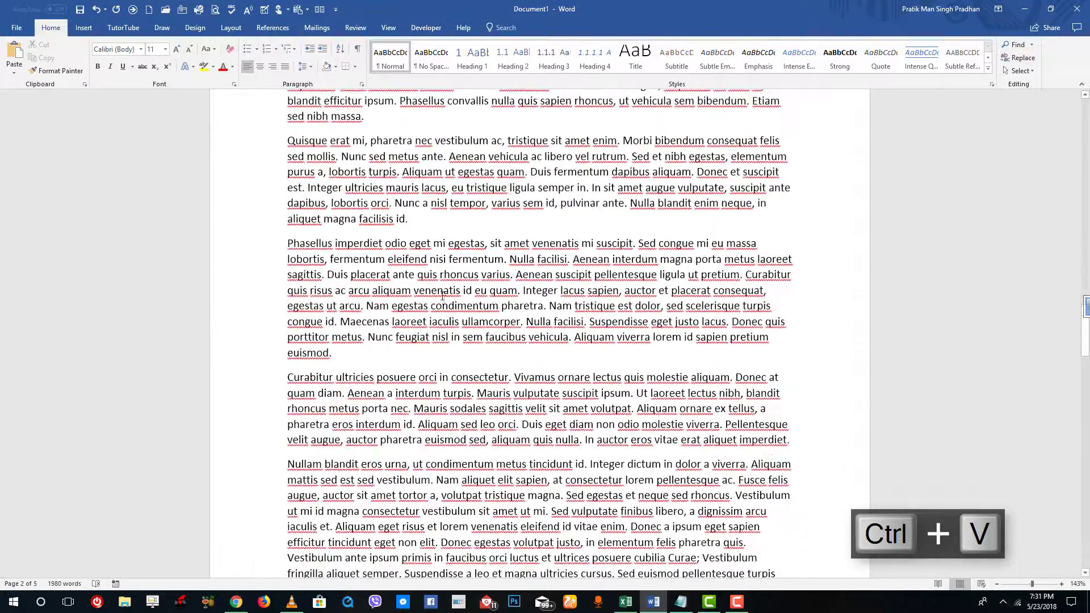
scroll(377, 268, "up", 2)
scroll(377, 268, "up", 3)
triple_click(307, 261)
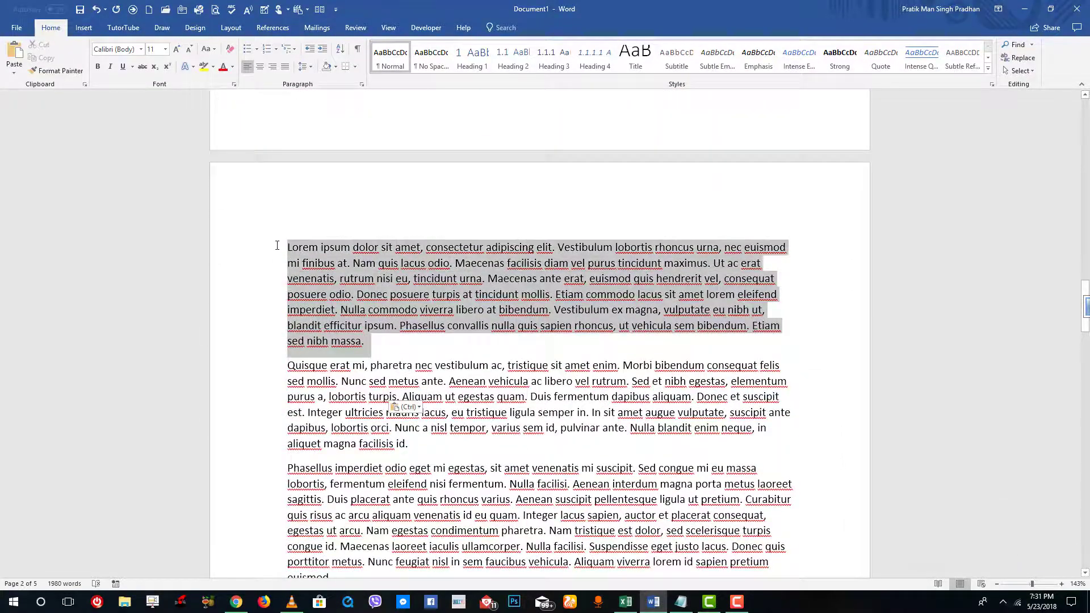
key("ctrl+c")
scroll(307, 261, "down", 3)
scroll(339, 276, "up", 3)
scroll(340, 275, "down", 10)
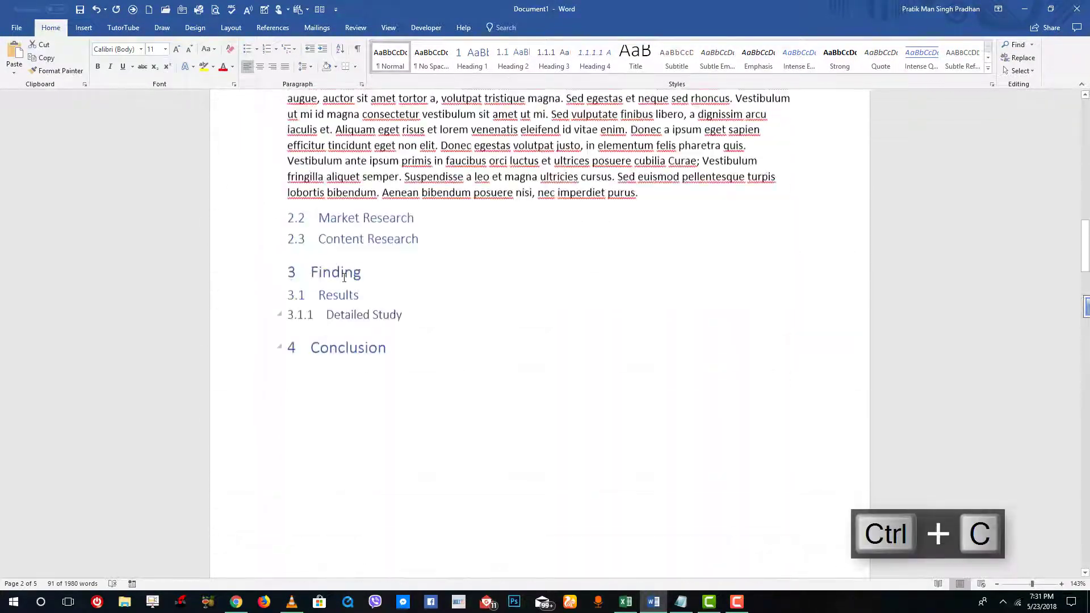
scroll(438, 271, "up", 1)
left_click(439, 272)
key("Return")
key("ctrl+v")
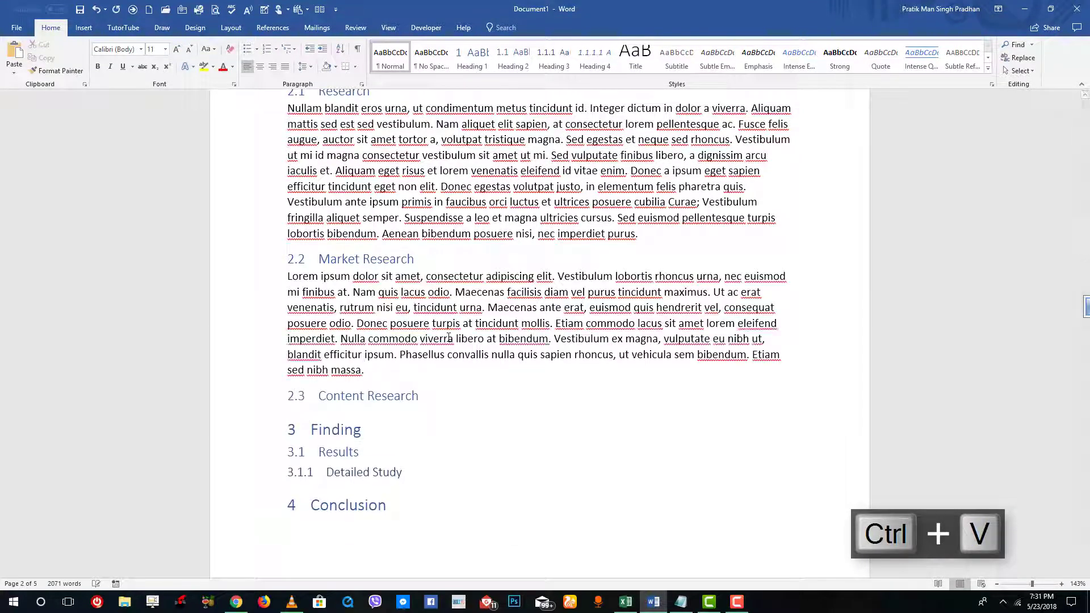
Step: Paste the same "Lorem ipsum" paragraph under the Content Research heading and remove the extra blank line before Finding
left_click(440, 389)
key("Return")
key("ctrl+v")
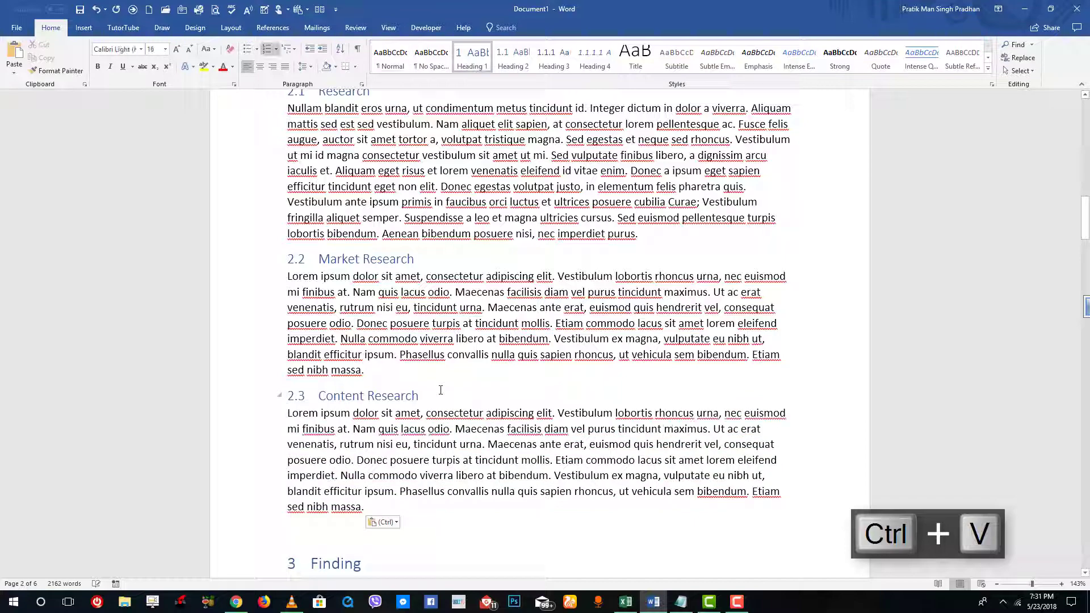
key("BackSpace")
Step: Cut the headings from Results through Conclusion out from under Finding, and insert a page break before Finding
scroll(441, 390, "up", 3)
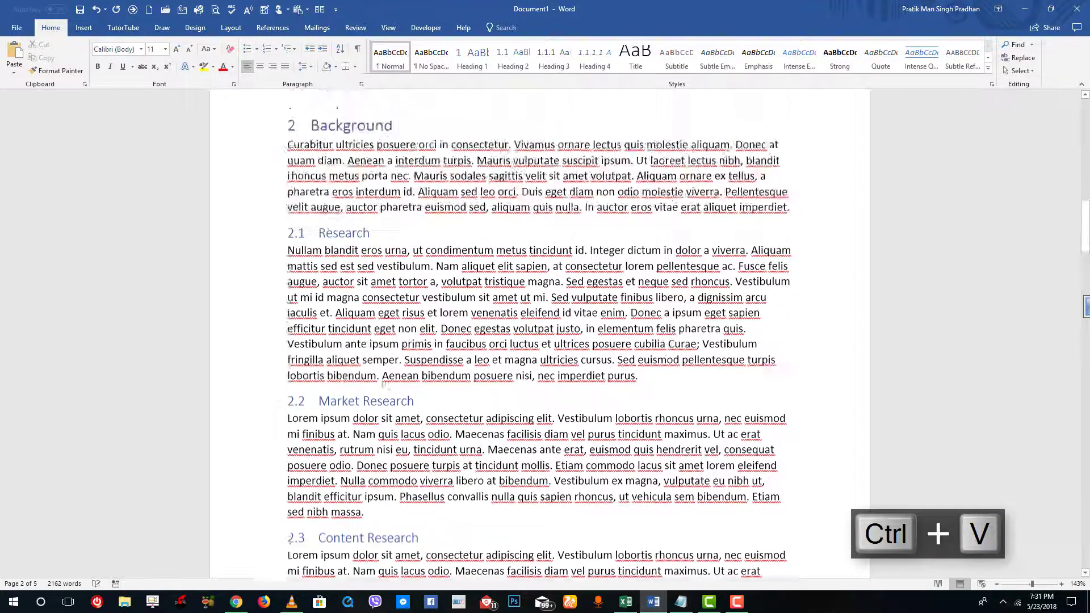
scroll(404, 253, "down", 10)
left_click_drag(405, 249, 295, 193)
key("ctrl+c")
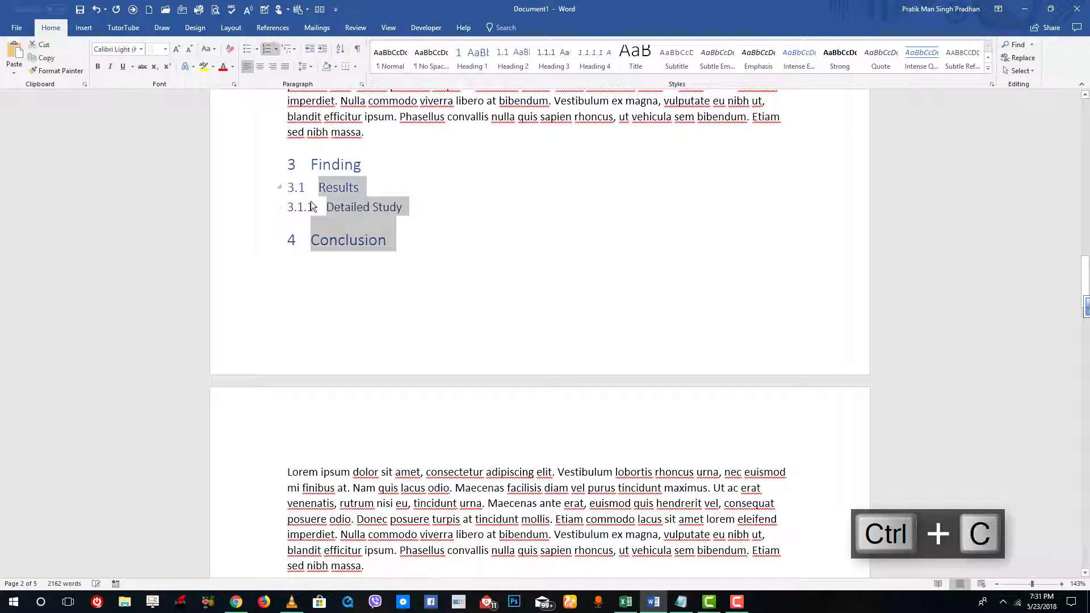
key("ctrl+x")
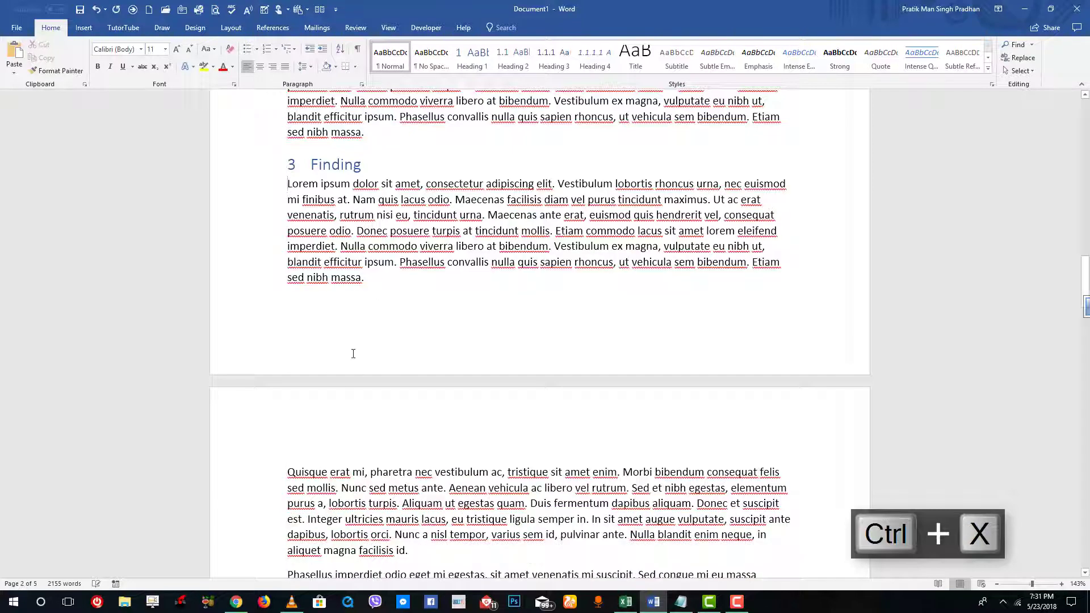
left_click(312, 165)
key("ctrl+Return")
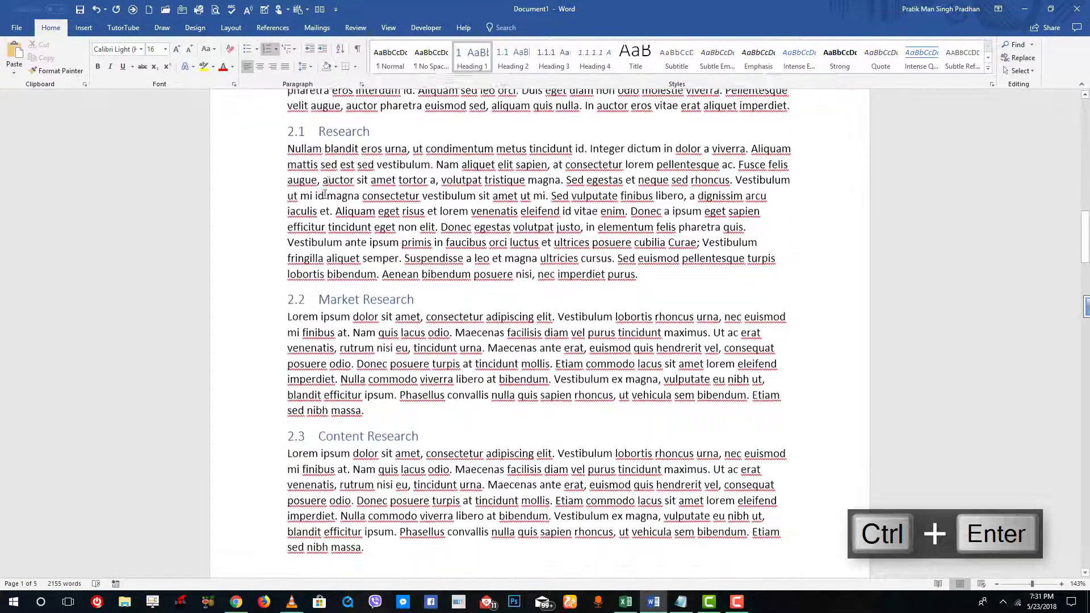
Step: Paste the cut headings after Finding's first paragraph and remove the blank line above Results
scroll(332, 242, "down", 2)
left_click(381, 300)
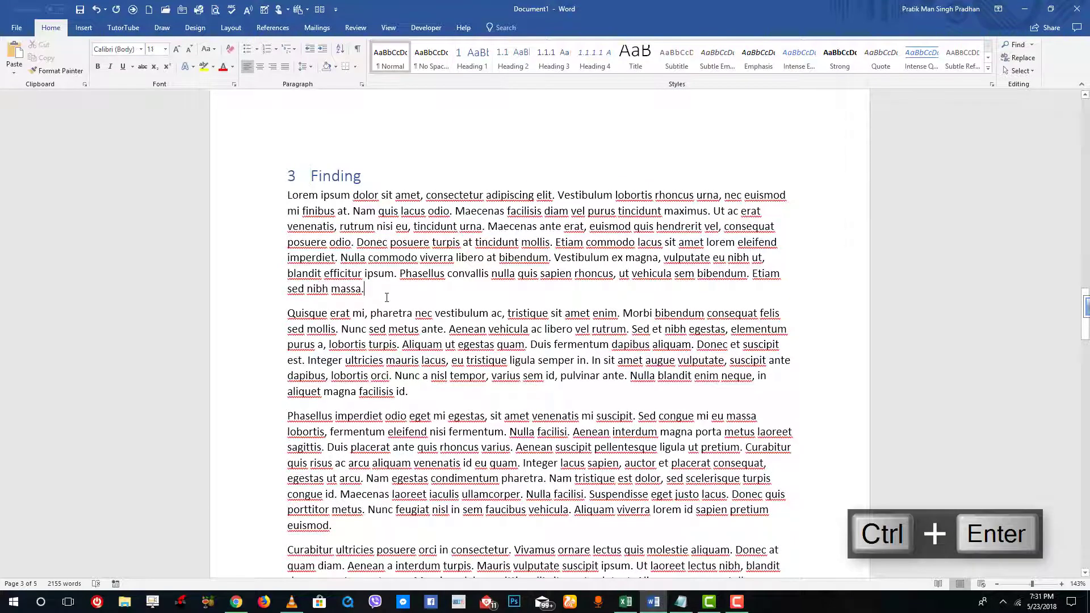
key("Return")
key("ctrl+v")
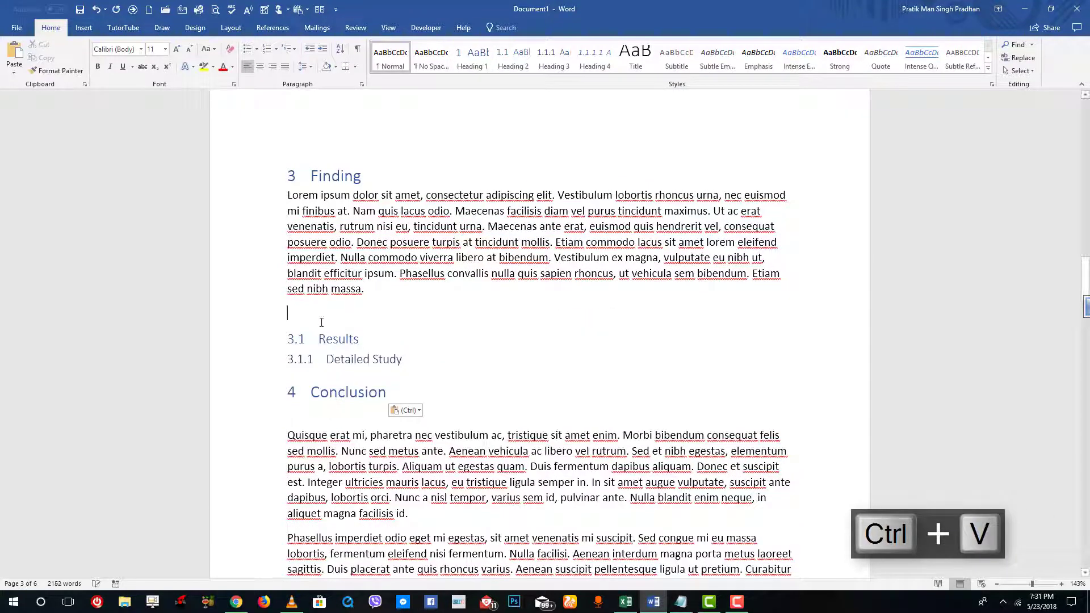
key("BackSpace")
Step: Move the Detailed Study and Conclusion headings to a new line after the "Quisque erat" paragraph under Results
left_click(392, 367)
left_click(290, 335, "shift")
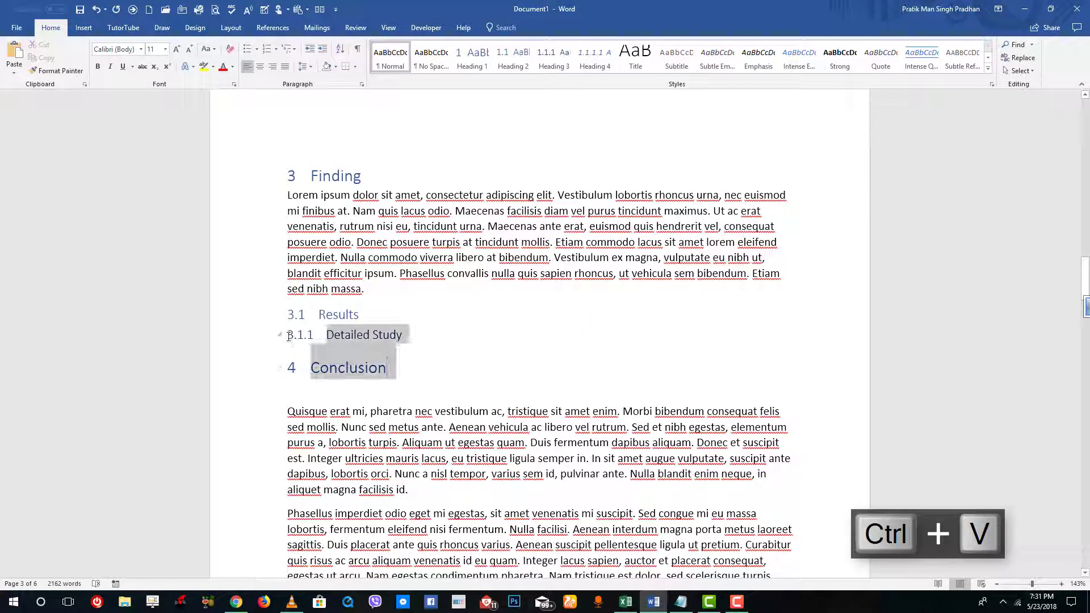
key("ctrl+x")
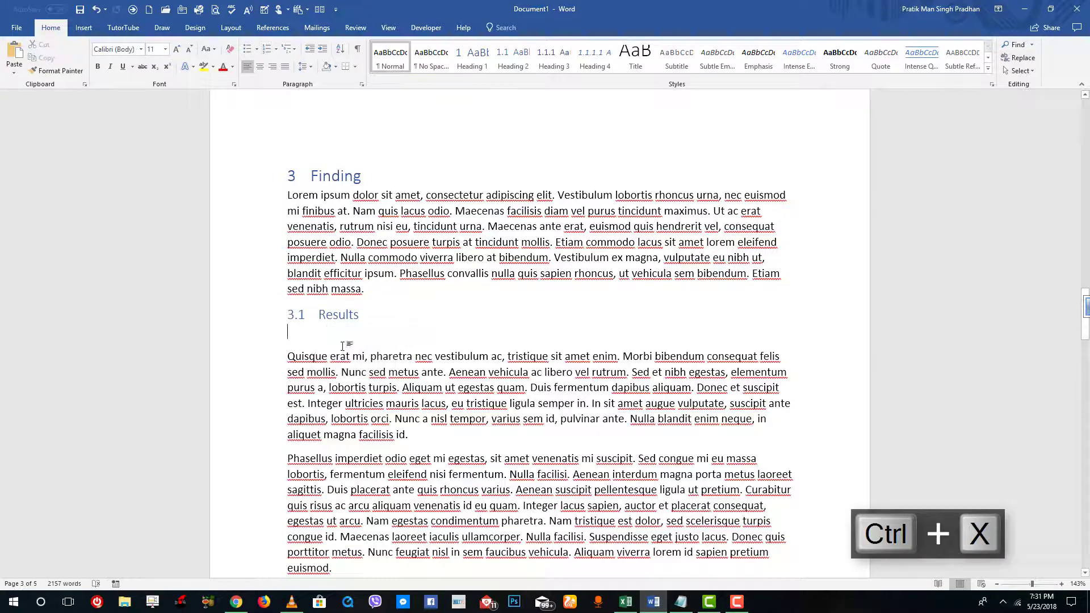
key("BackSpace")
key("Return")
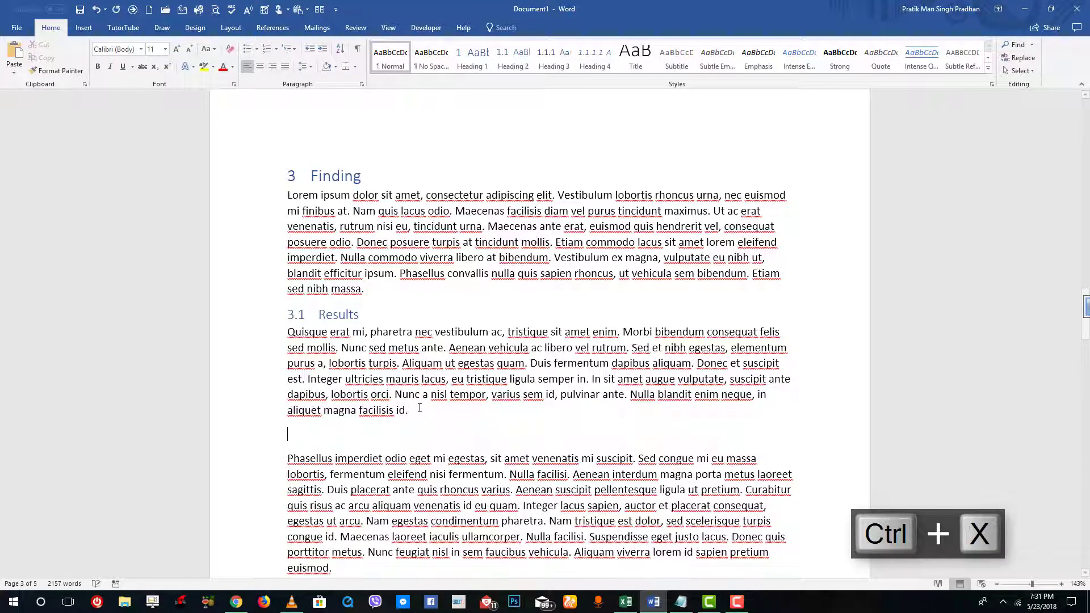
key("ctrl+v")
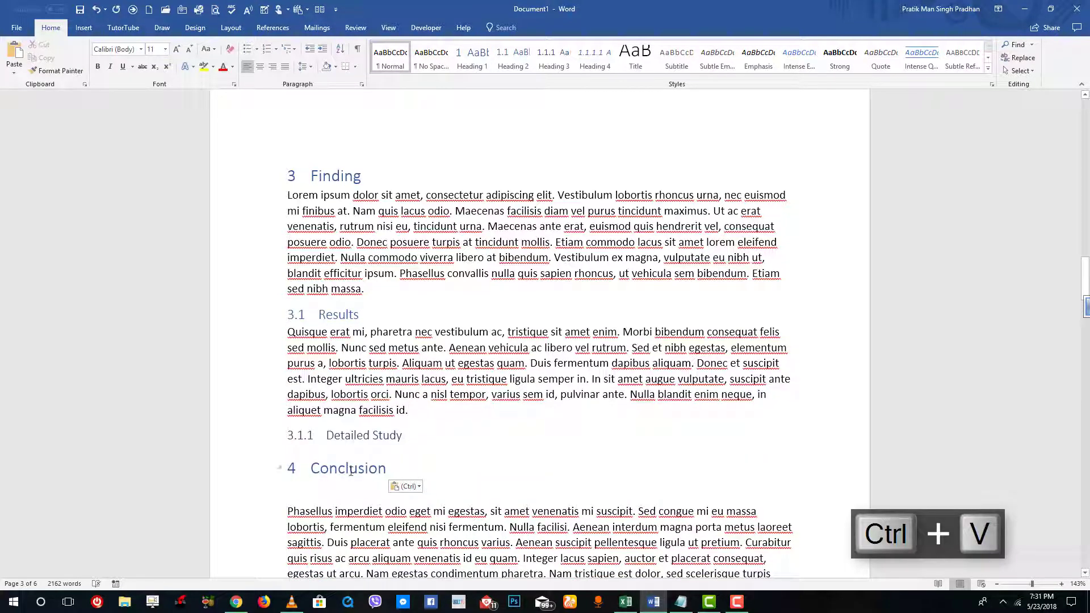
Step: Cut the Conclusion heading and its blank line from under Detailed Study, and place the cursor before the last page's opening "Lorem ipsum" paragraph
double_click(351, 469)
key("ctrl+c")
key("ctrl+x")
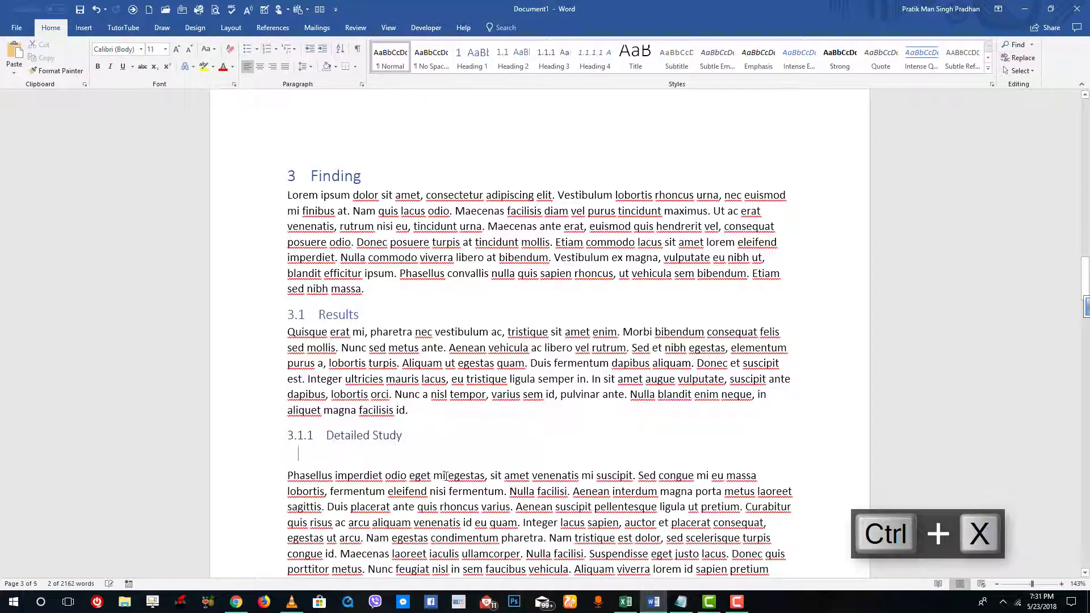
key("BackSpace")
scroll(409, 414, "down", 20)
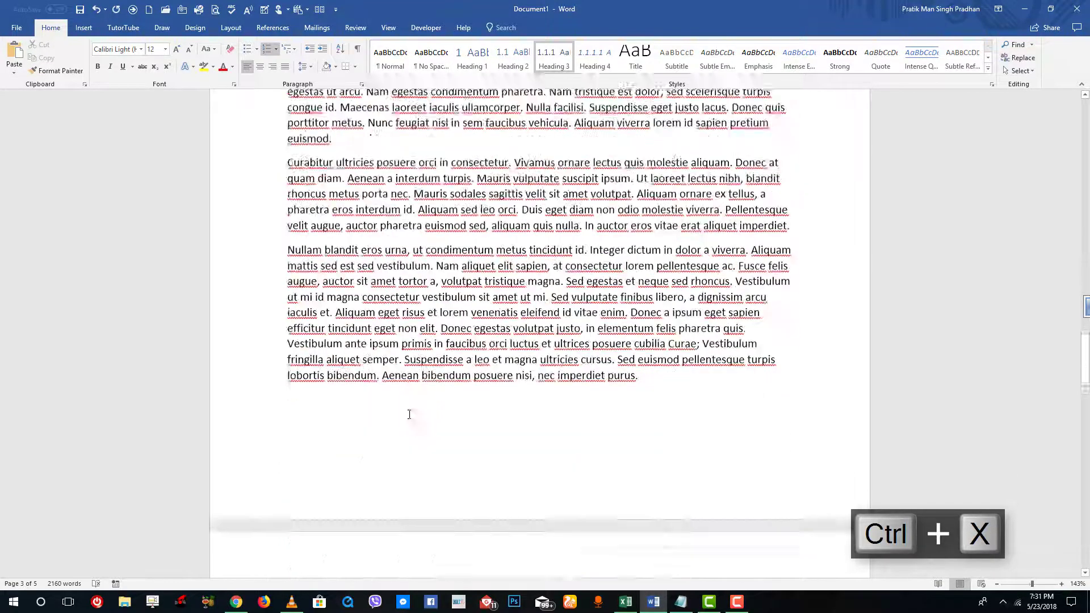
scroll(331, 351, "down", 15)
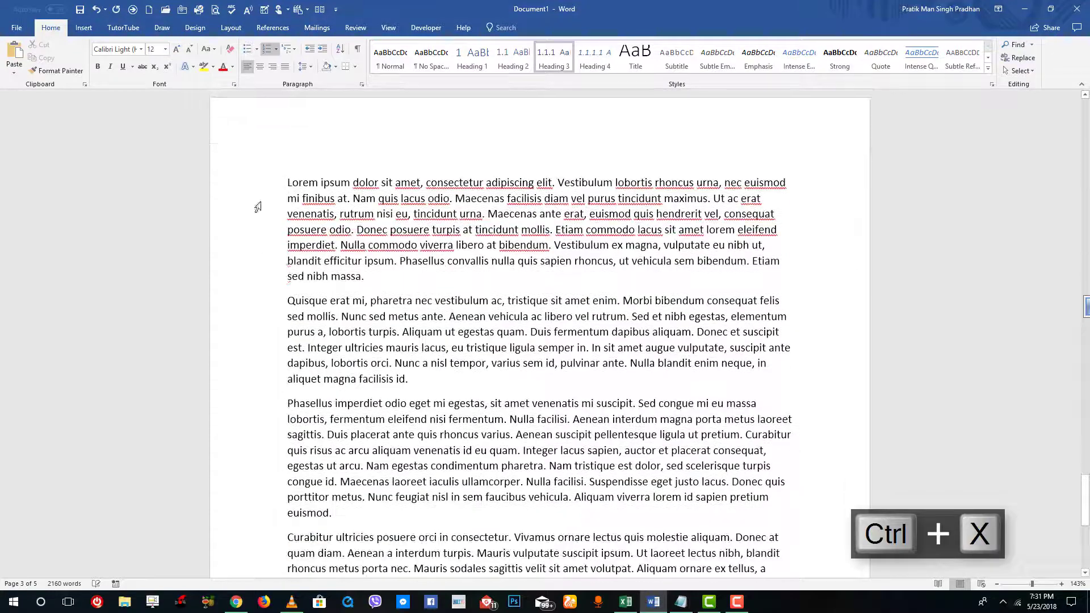
left_click(290, 187)
key("Up")
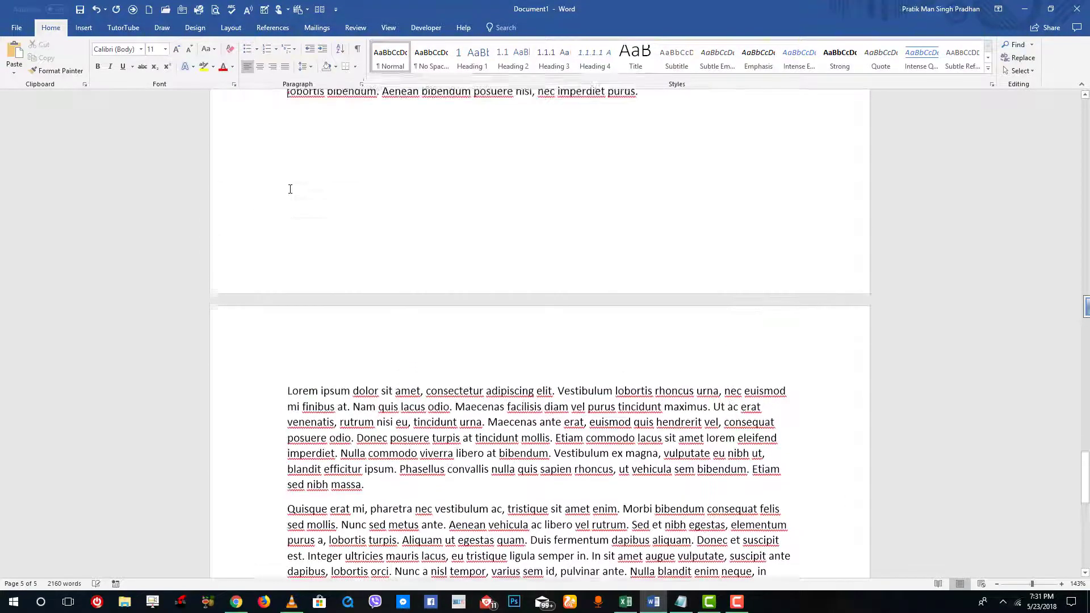
key("ctrl+v")
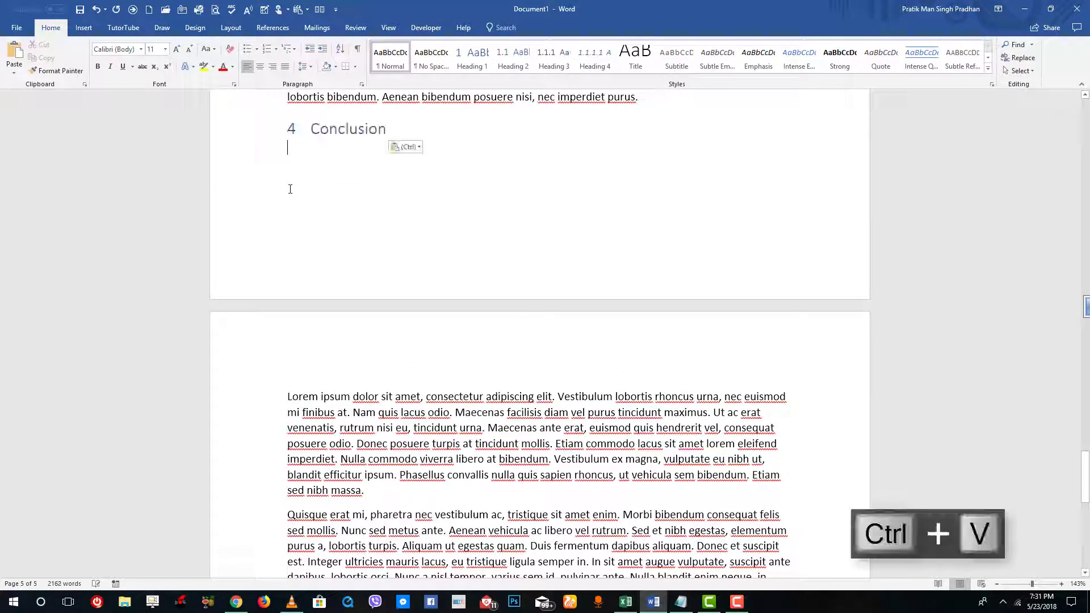
key("ctrl+z")
key("ctrl+z")
Step: Paste the Conclusion heading at the start of the last page, above its "Lorem ipsum" paragraph
key("ctrl+v")
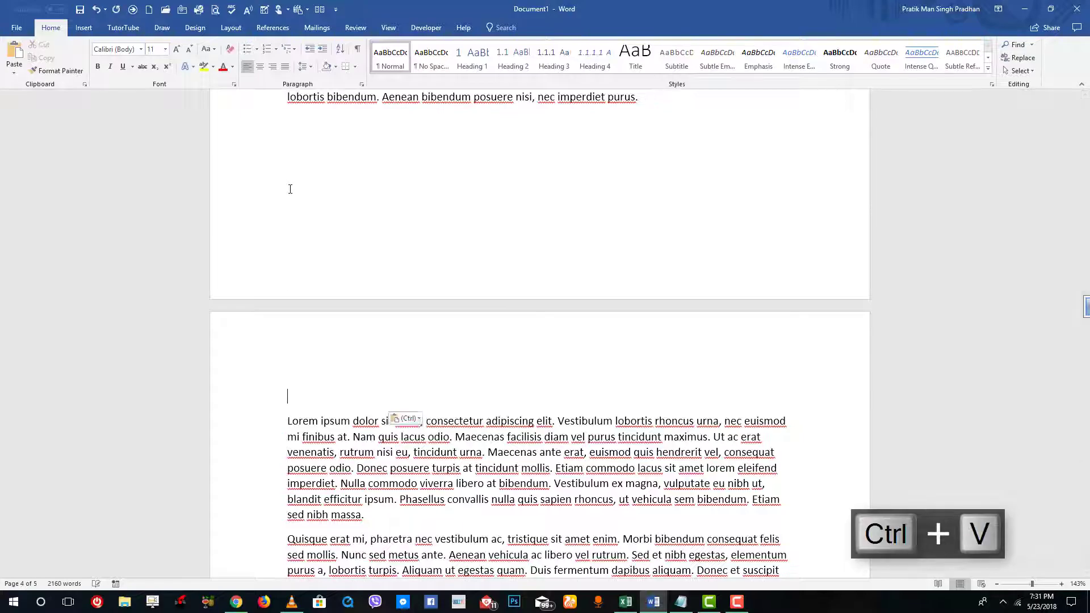
scroll(486, 457, "down", 11)
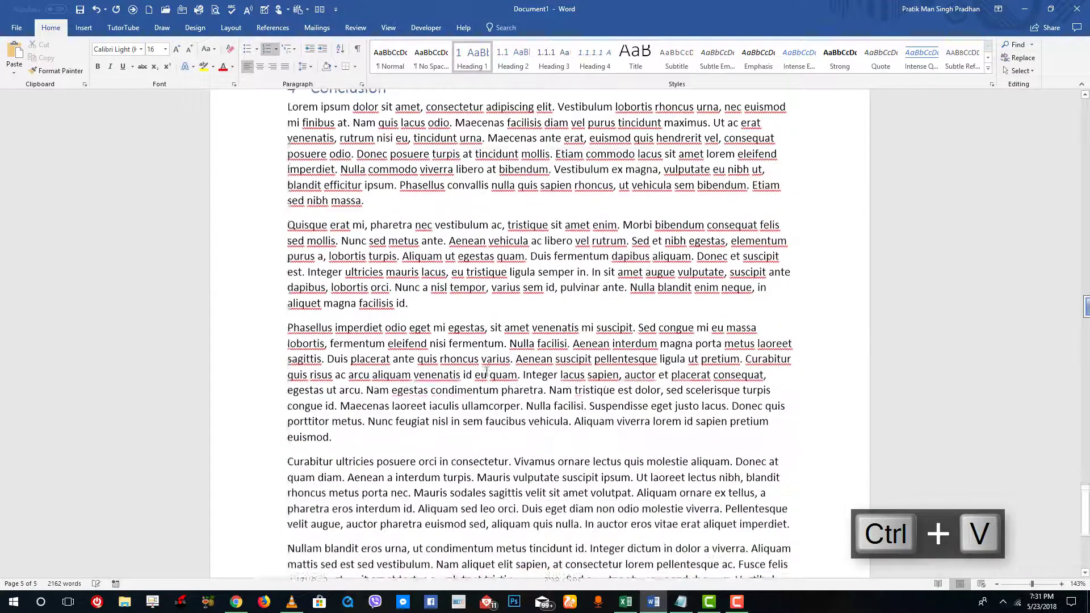
scroll(500, 378, "up", 14)
scroll(501, 378, "up", 15)
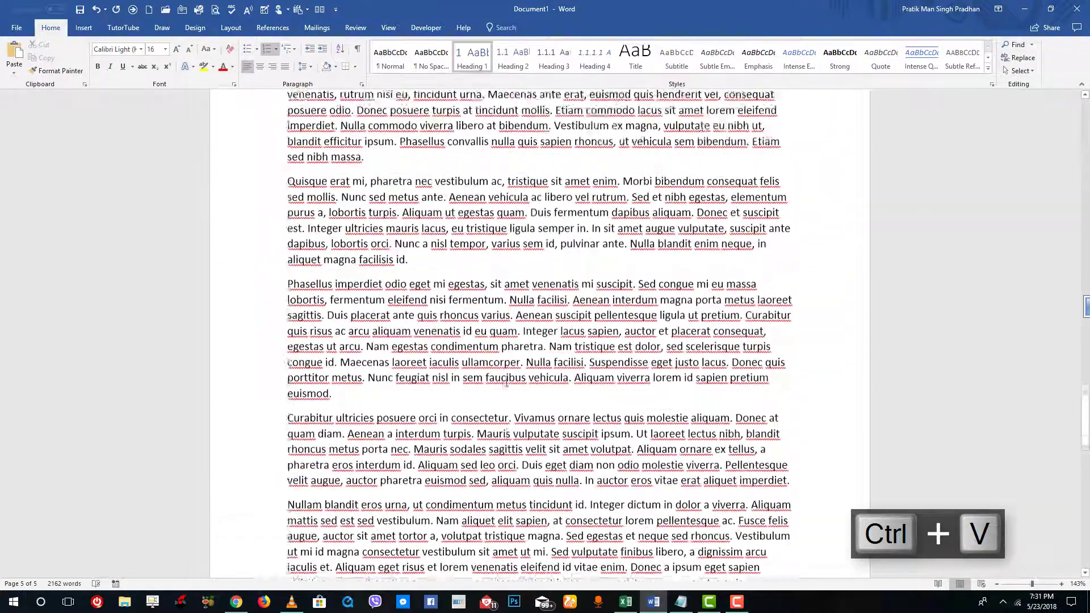
scroll(555, 366, "up", 1)
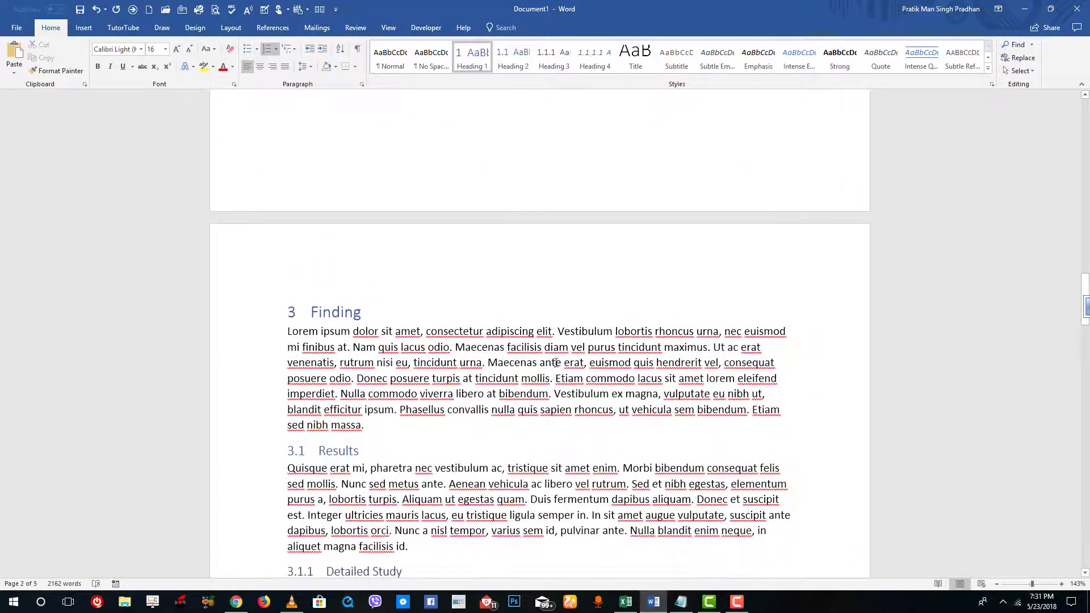
Step: Insert an Accent Bar 1 page number in the first page's footer and return to the body text
left_click_drag(1084, 293, 1085, 110)
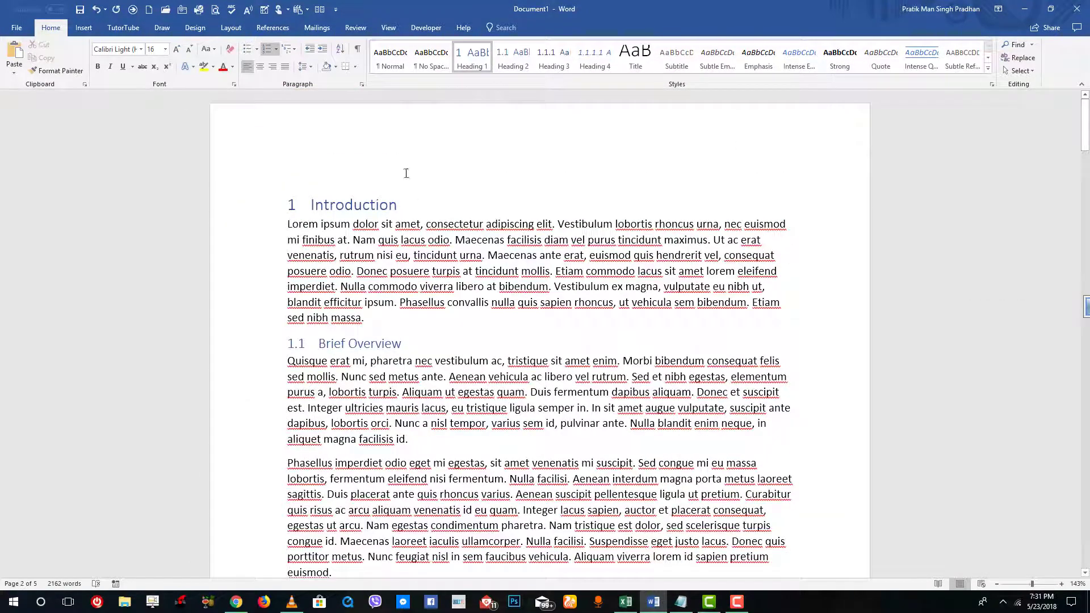
left_click(642, 257)
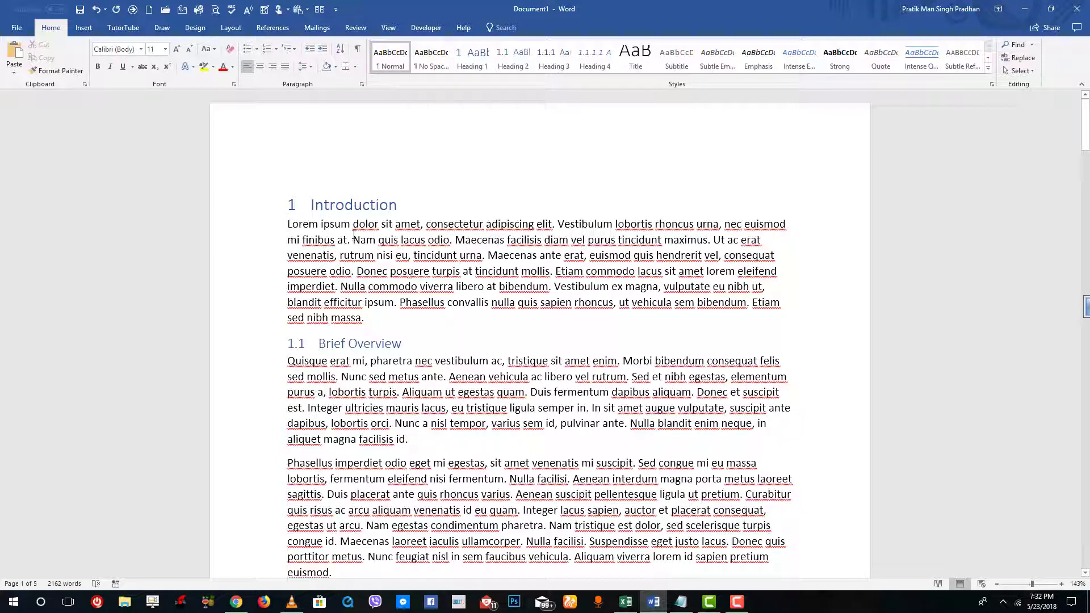
scroll(538, 301, "down", 10)
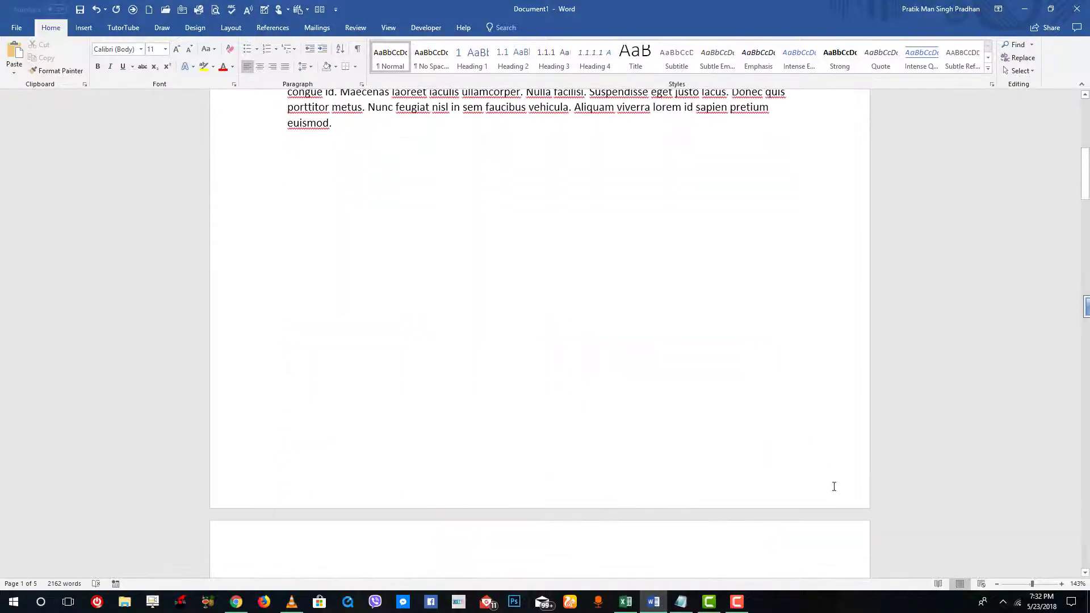
double_click(827, 494)
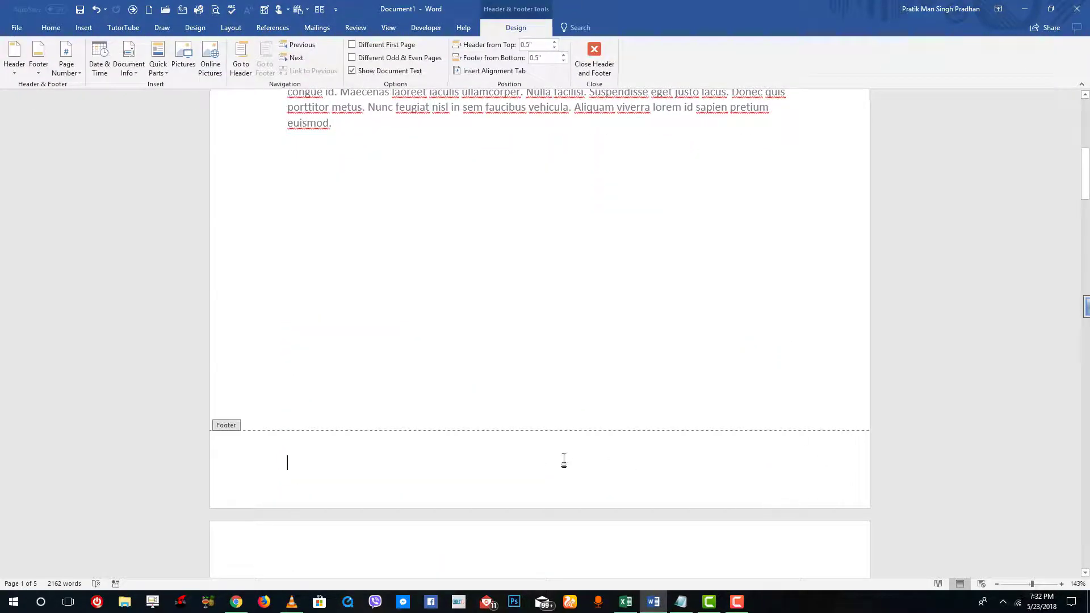
left_click(66, 64)
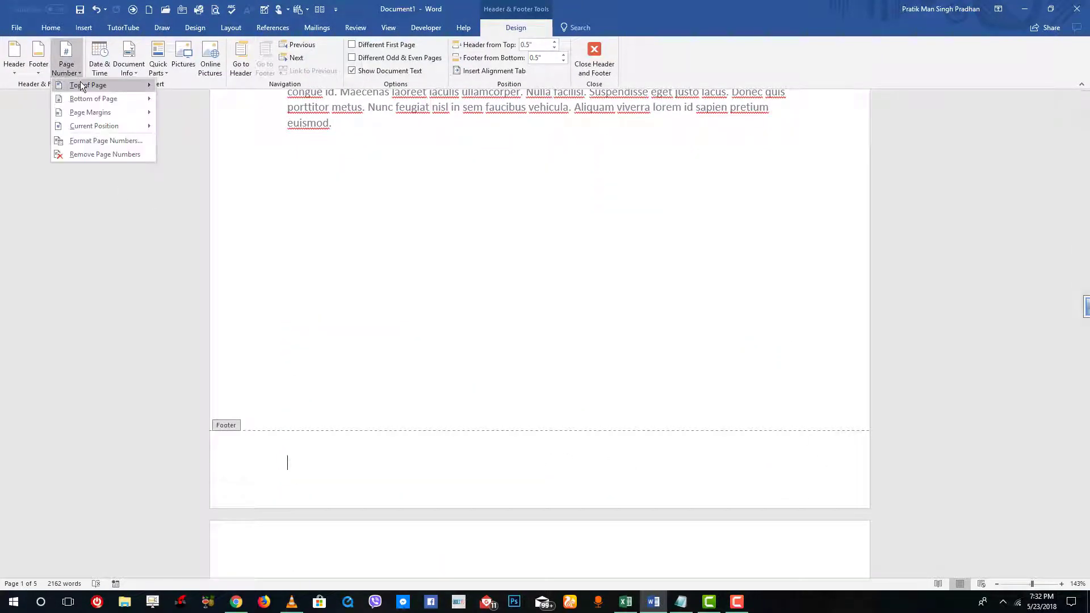
mouse_move(81, 86)
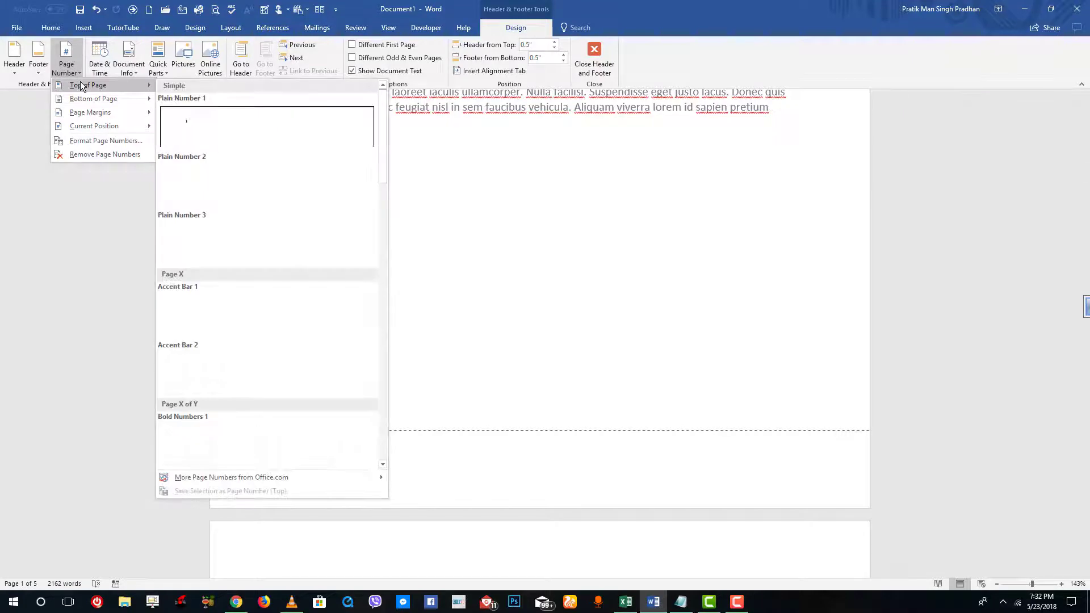
left_click(210, 316)
double_click(341, 287)
Step: Insert a Next Page section break before the Introduction heading
scroll(340, 286, "up", 10)
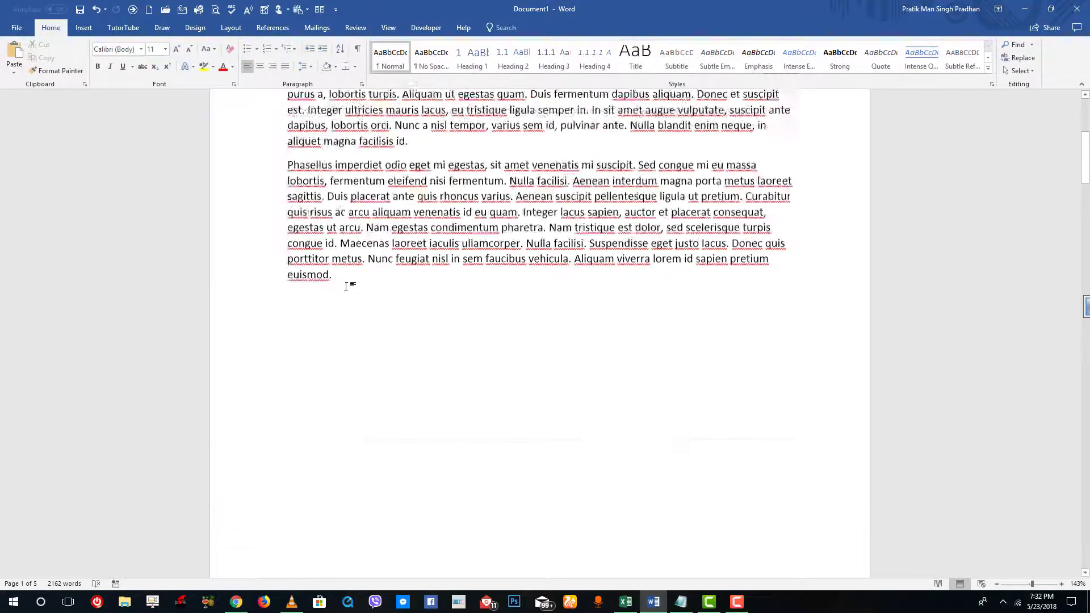
left_click(309, 202)
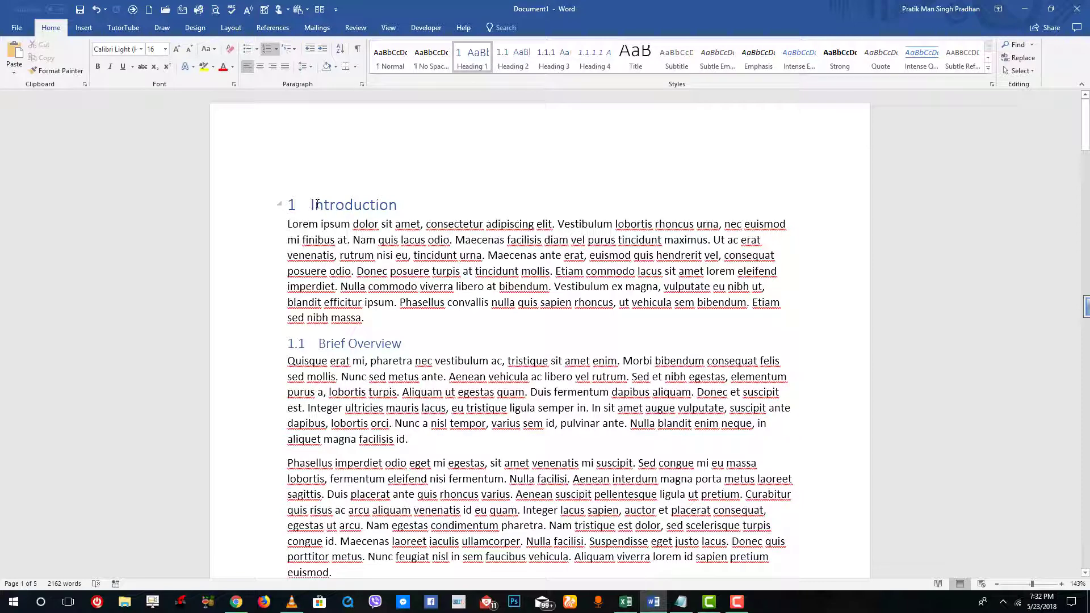
left_click(83, 28)
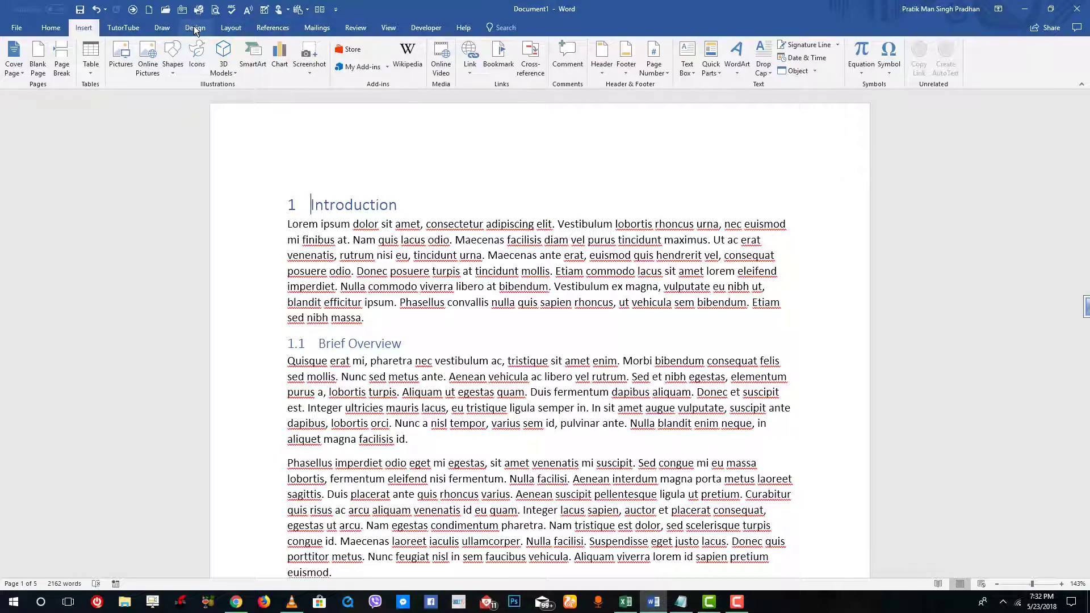
left_click(229, 28)
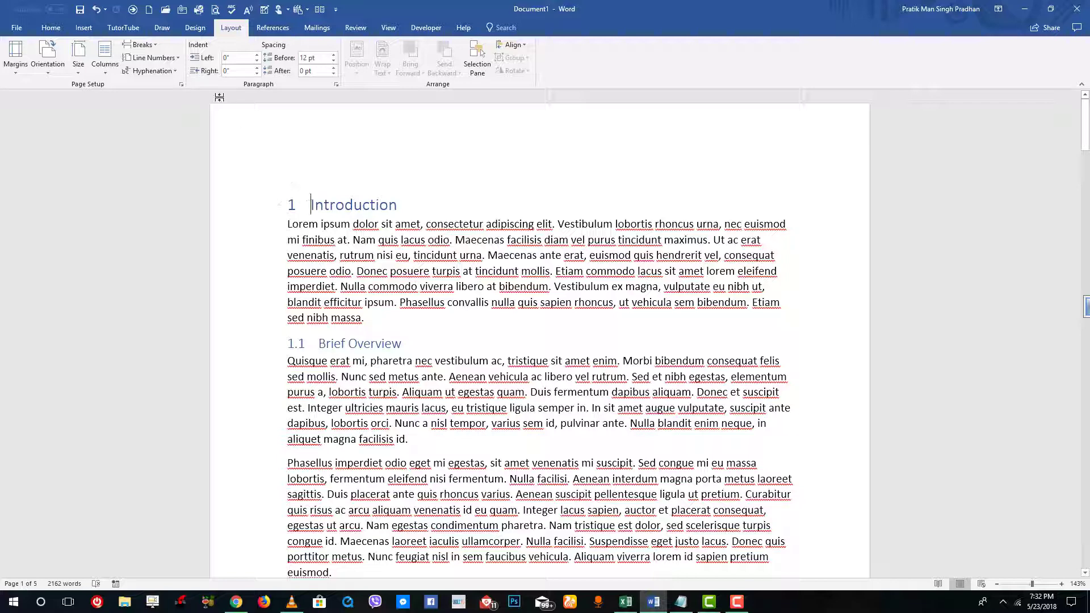
left_click(141, 44)
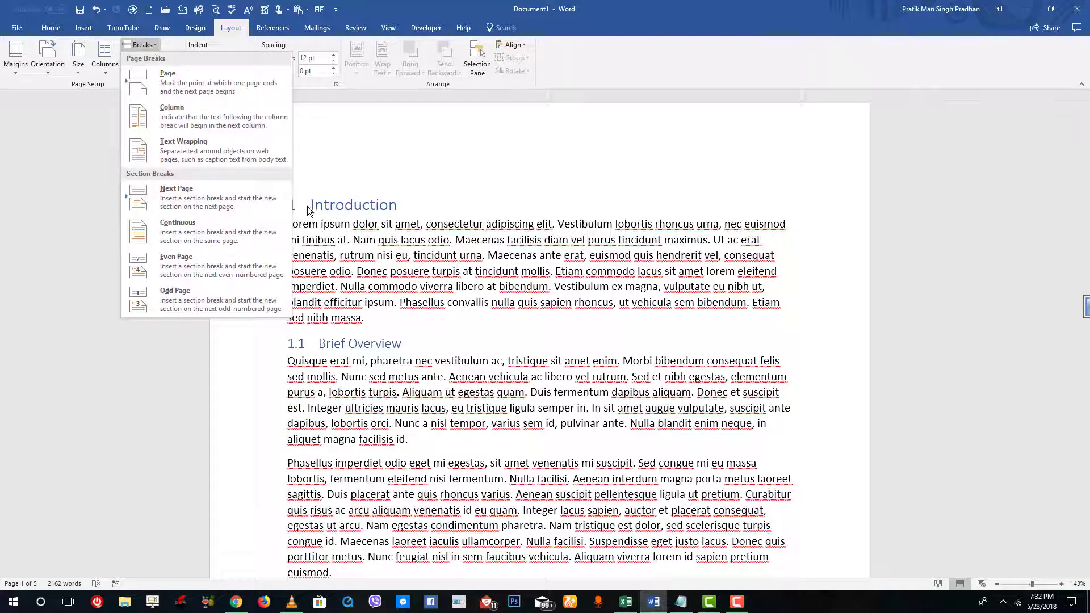
left_click(197, 195)
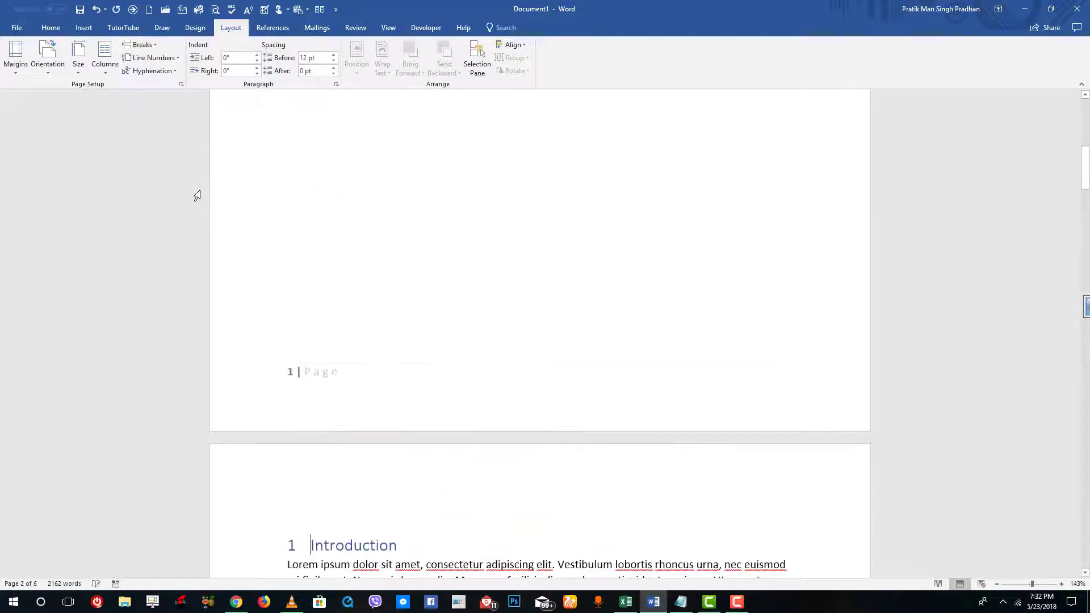
Step: Restart the Introduction section's page numbering at 1 and unlink its footer from the previous section
scroll(375, 453, "down", 12)
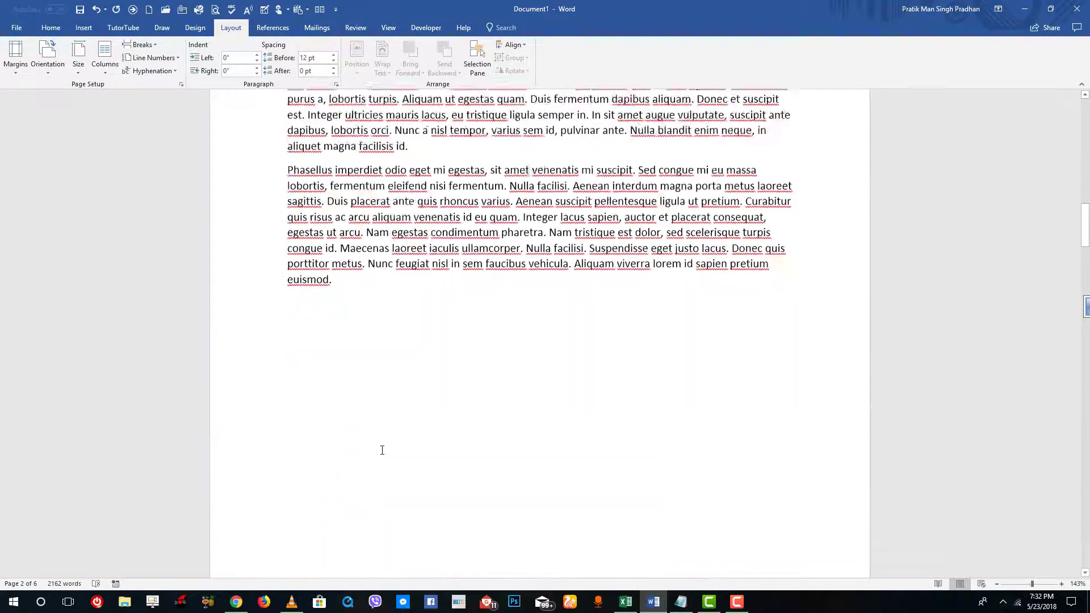
scroll(382, 450, "up", 10)
scroll(325, 374, "down", 11)
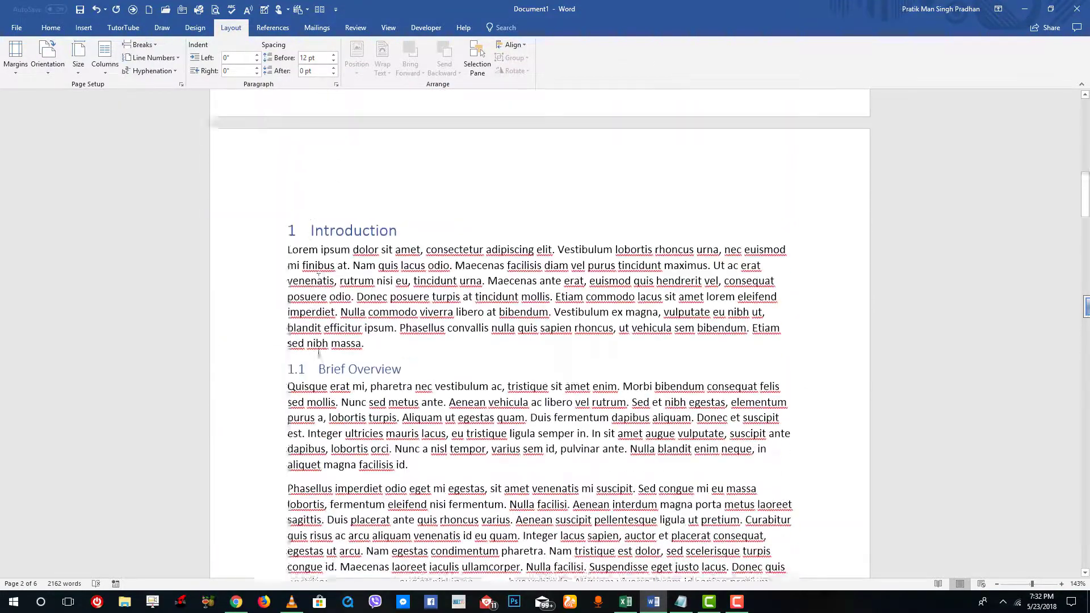
scroll(327, 397, "down", 1)
double_click(315, 420)
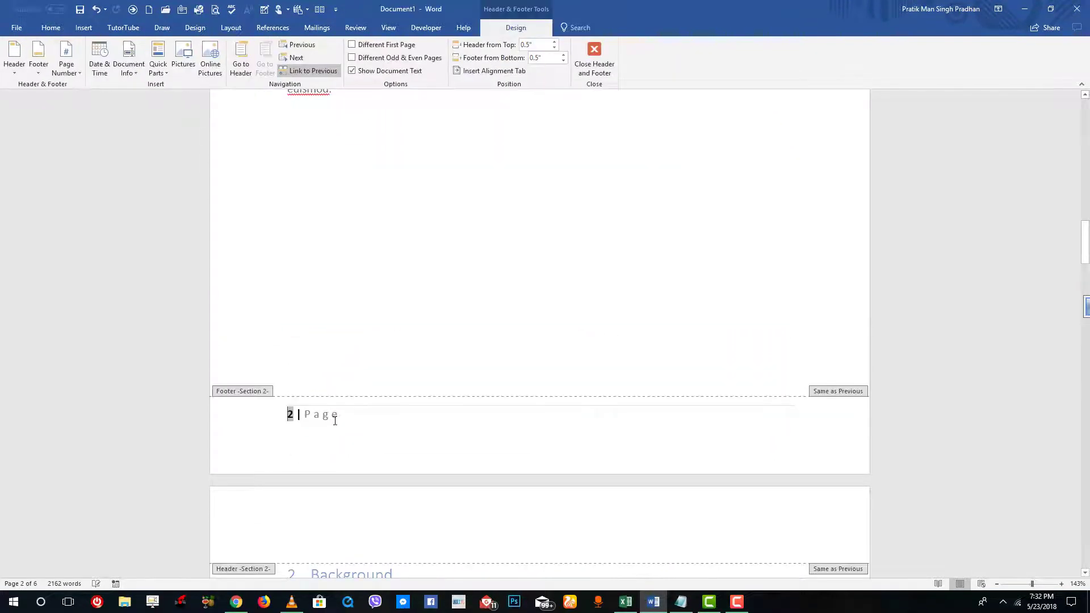
left_click(77, 76)
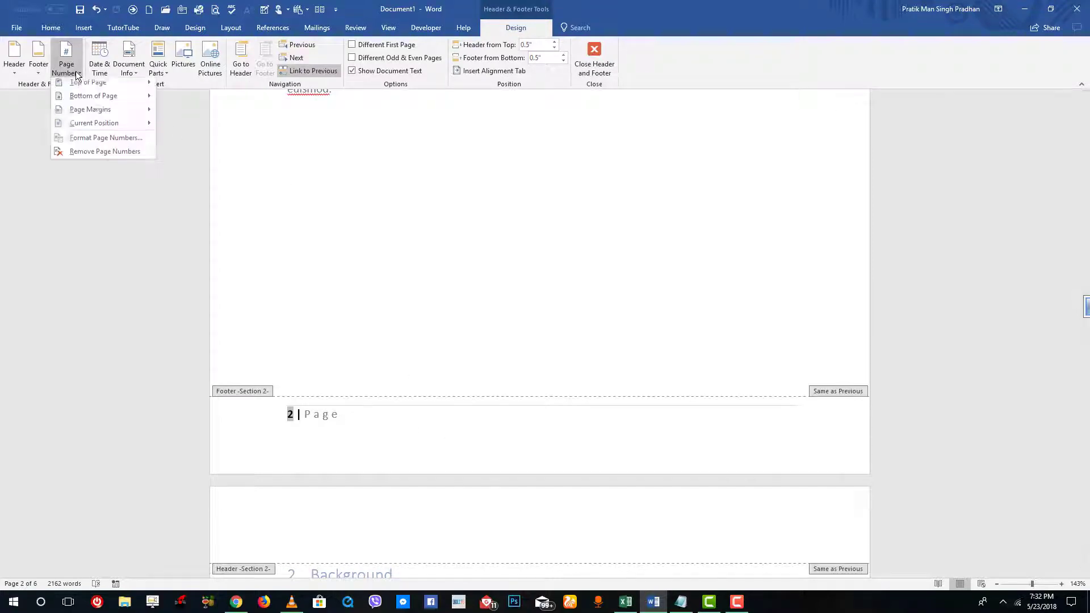
left_click(108, 151)
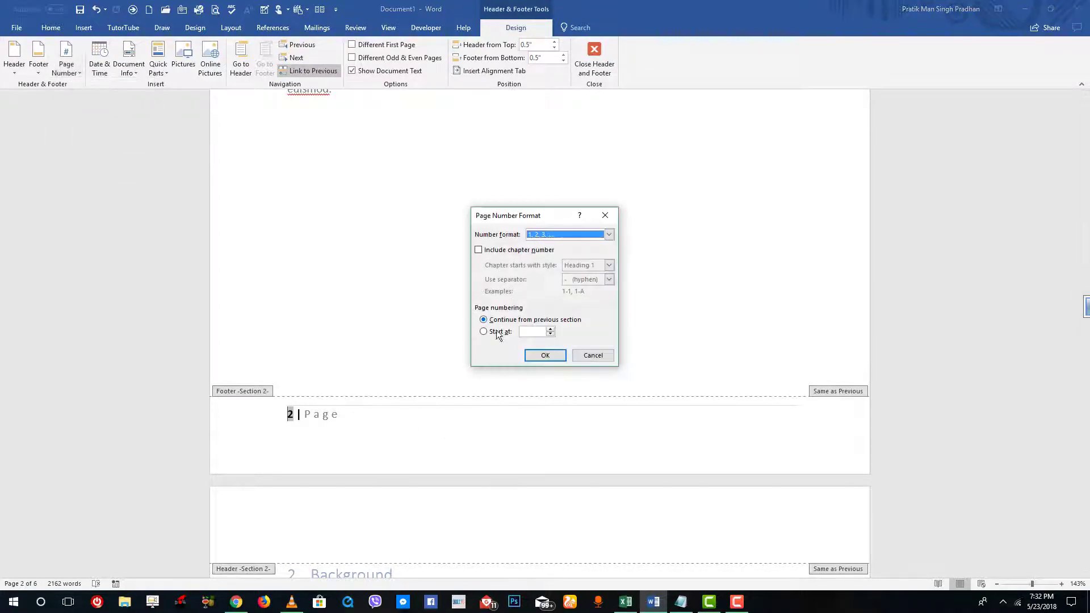
left_click(497, 334)
left_click(545, 355)
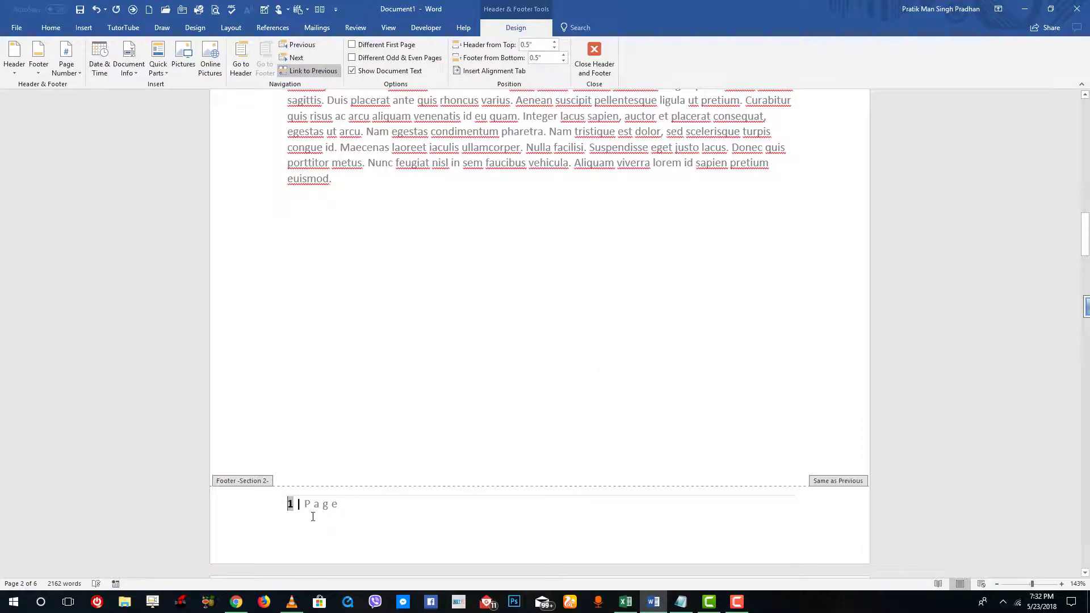
left_click(311, 70)
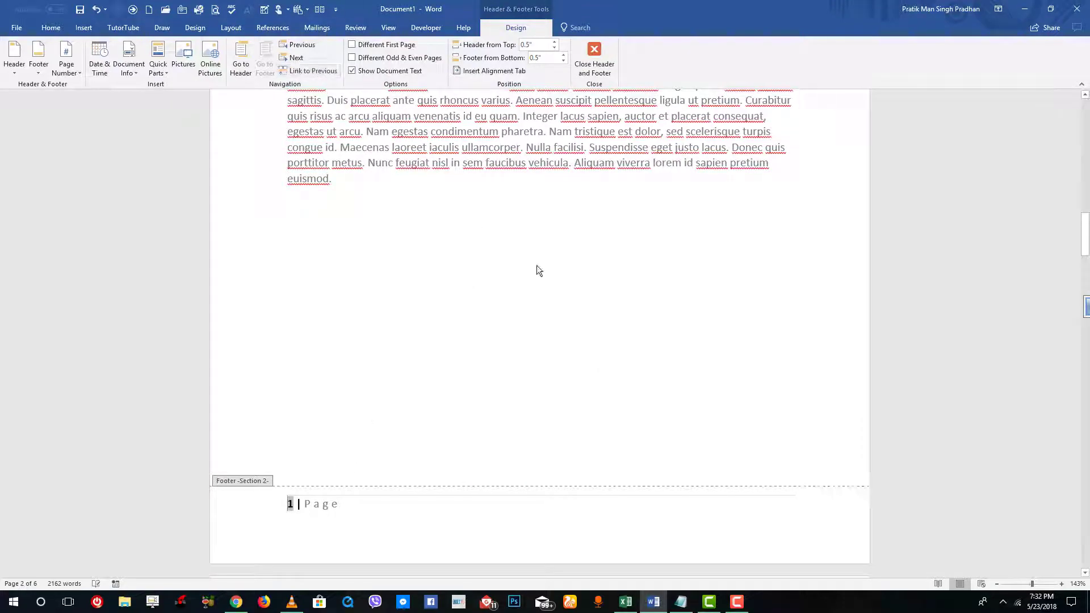
double_click(652, 380)
Step: Delete the page number from the footer of the blank first page in Section 1 and return to the body text
scroll(455, 358, "up", 10)
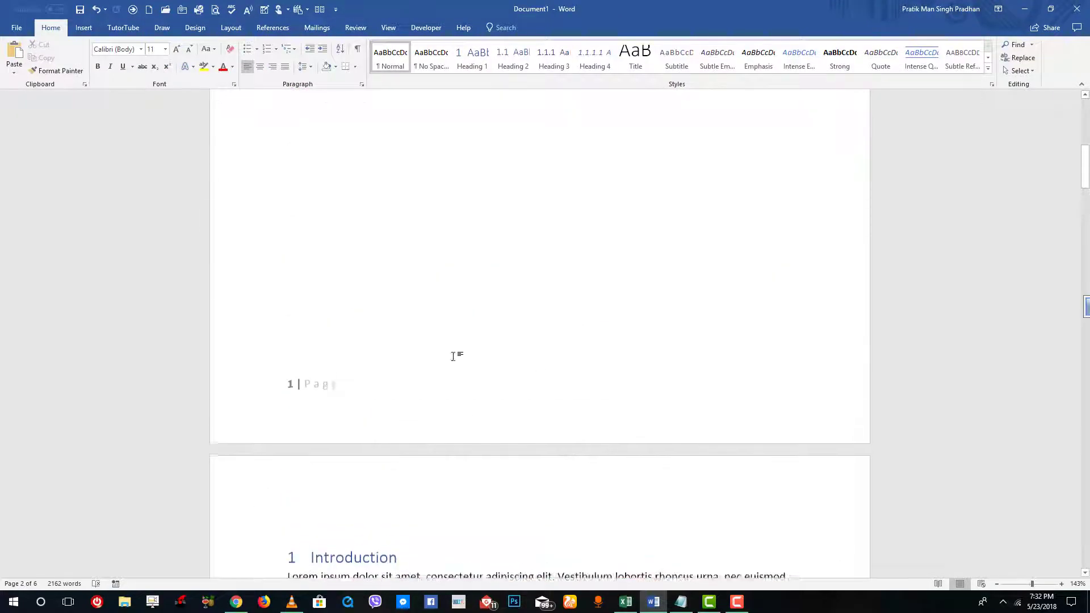
double_click(328, 386)
left_click_drag(372, 392, 229, 364)
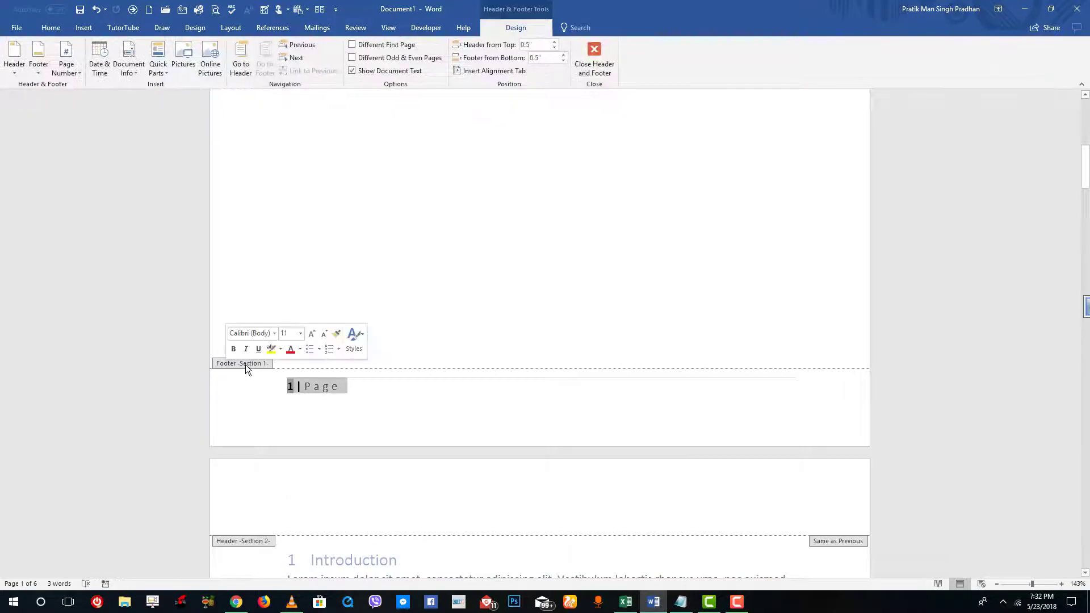
key("Delete")
double_click(476, 289)
scroll(477, 289, "down", 12)
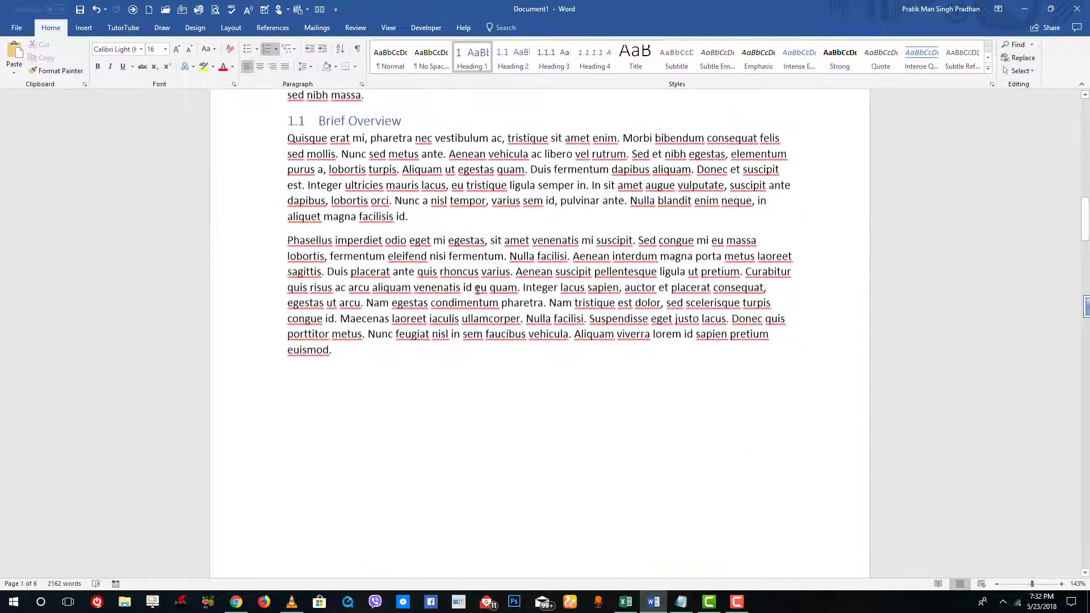
scroll(477, 290, "up", 15)
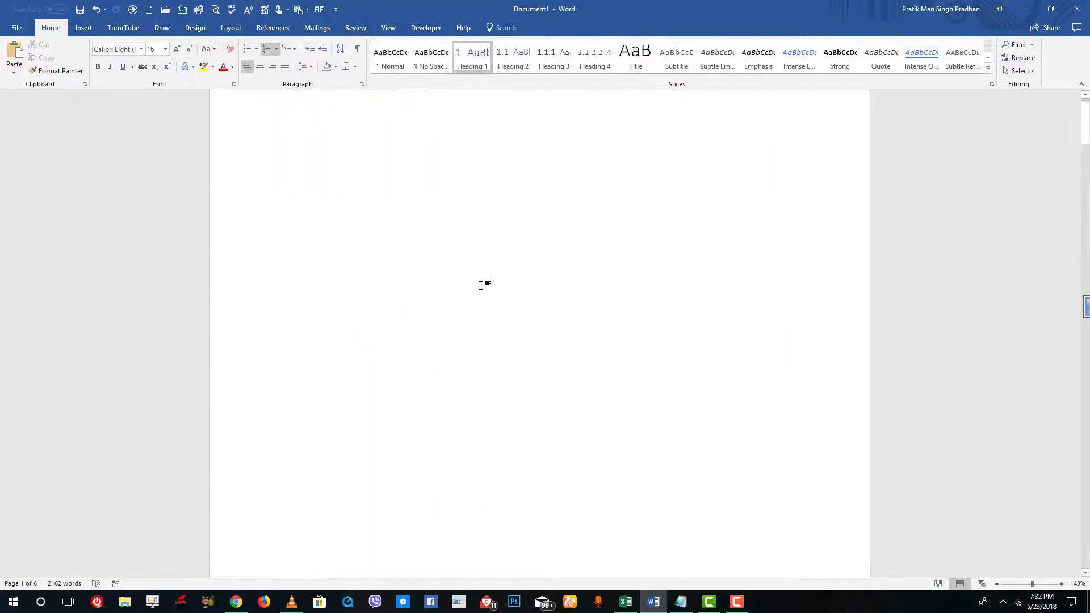
double_click(414, 249)
key("ctrl+z")
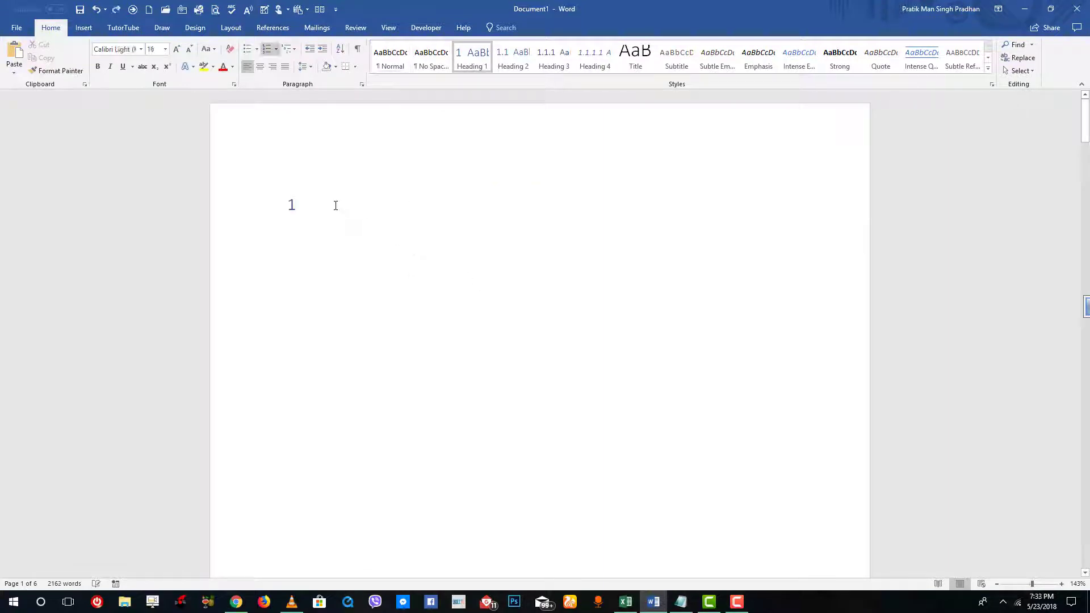
key("ctrl+y")
key("ctrl+z")
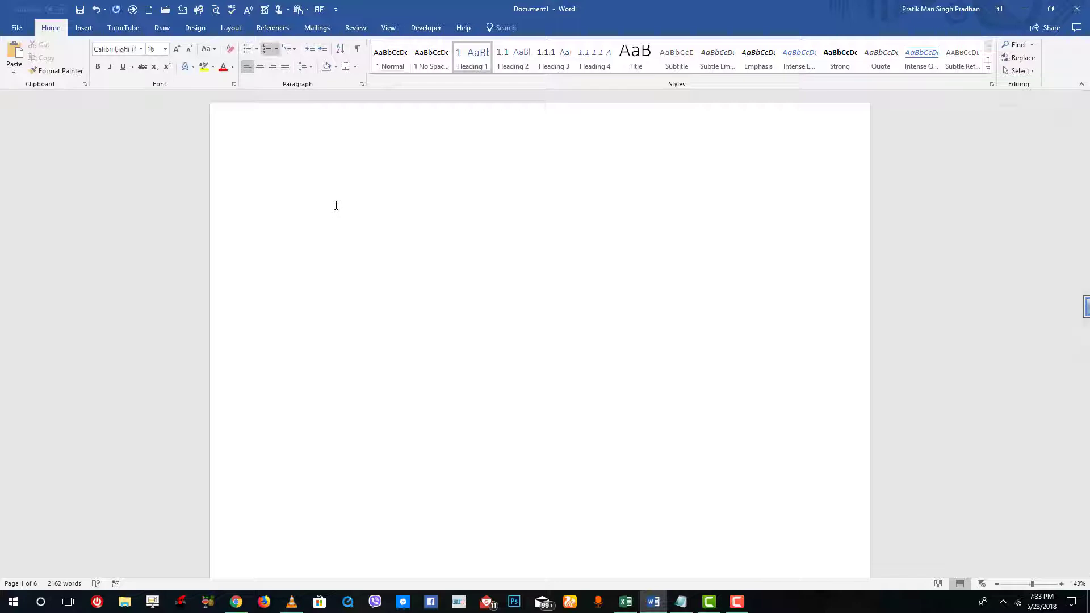
Step: Insert an Automatic Table 1 table of contents on the blank first page
left_click(77, 27)
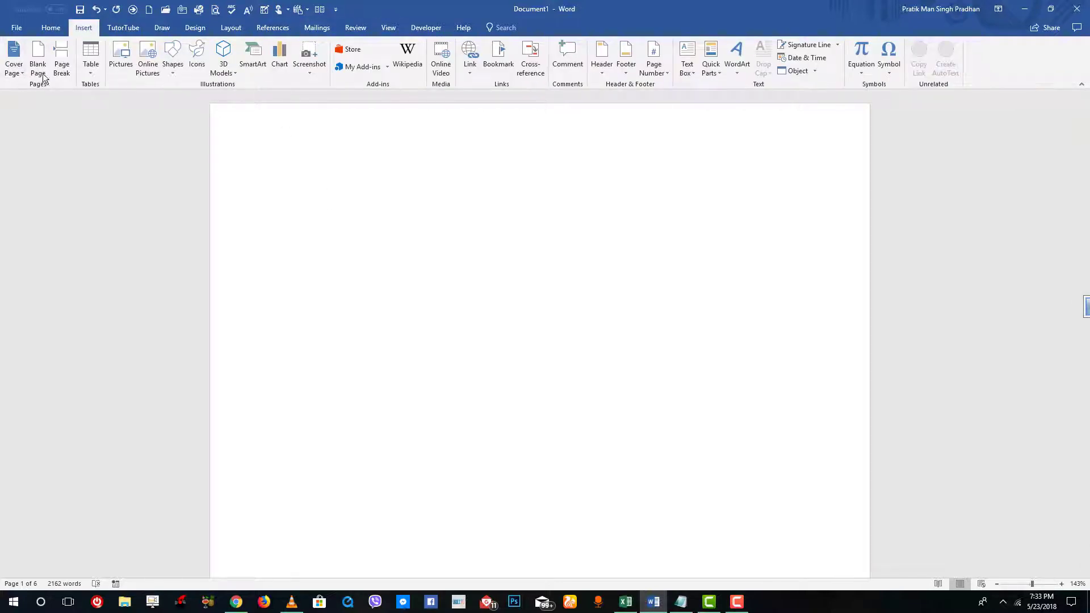
left_click(285, 28)
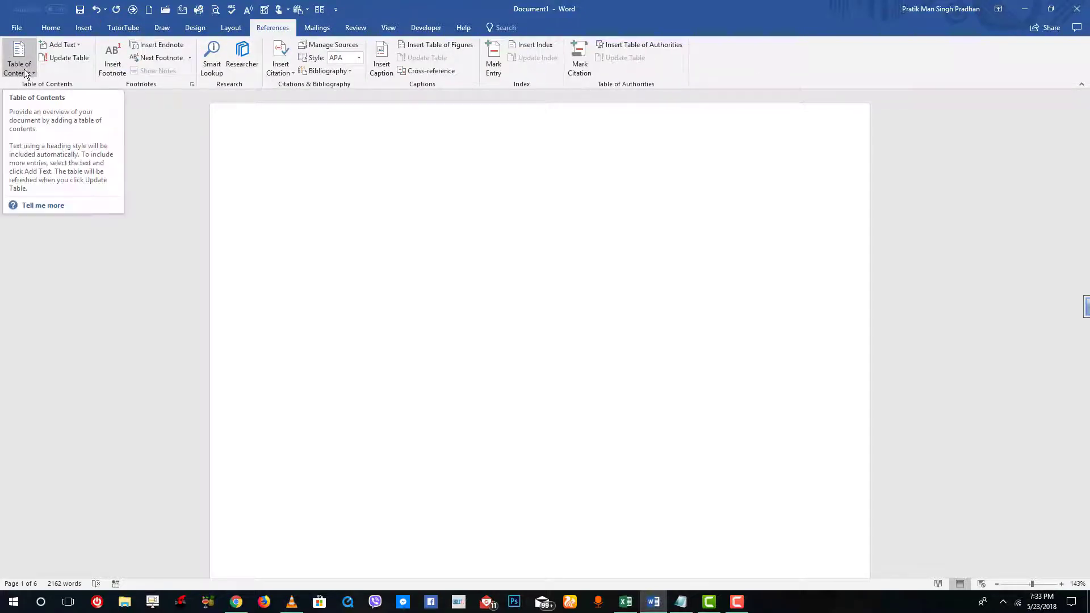
left_click(24, 68)
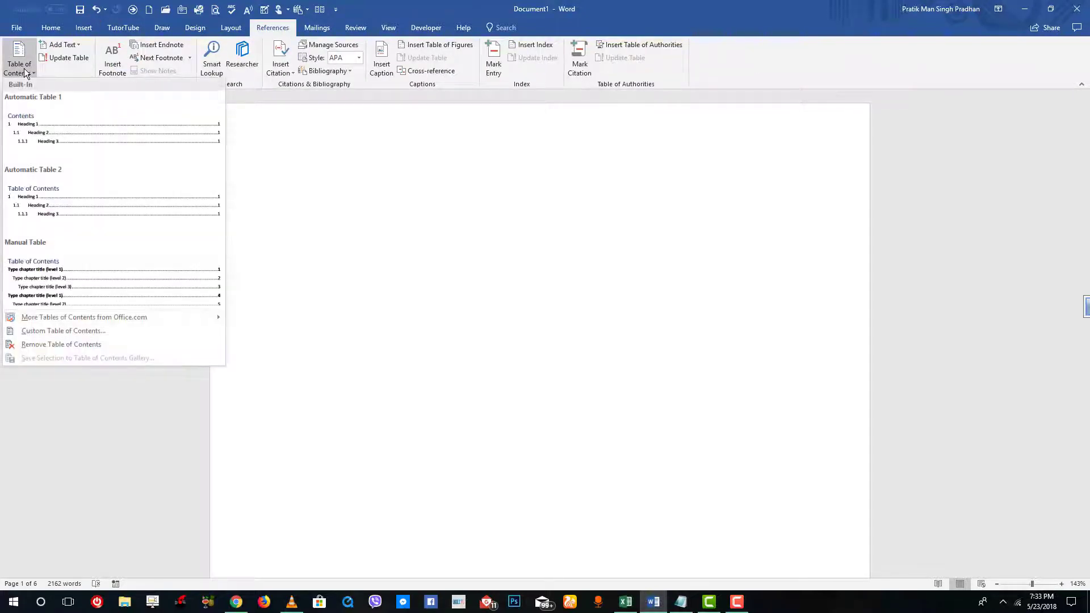
left_click(74, 142)
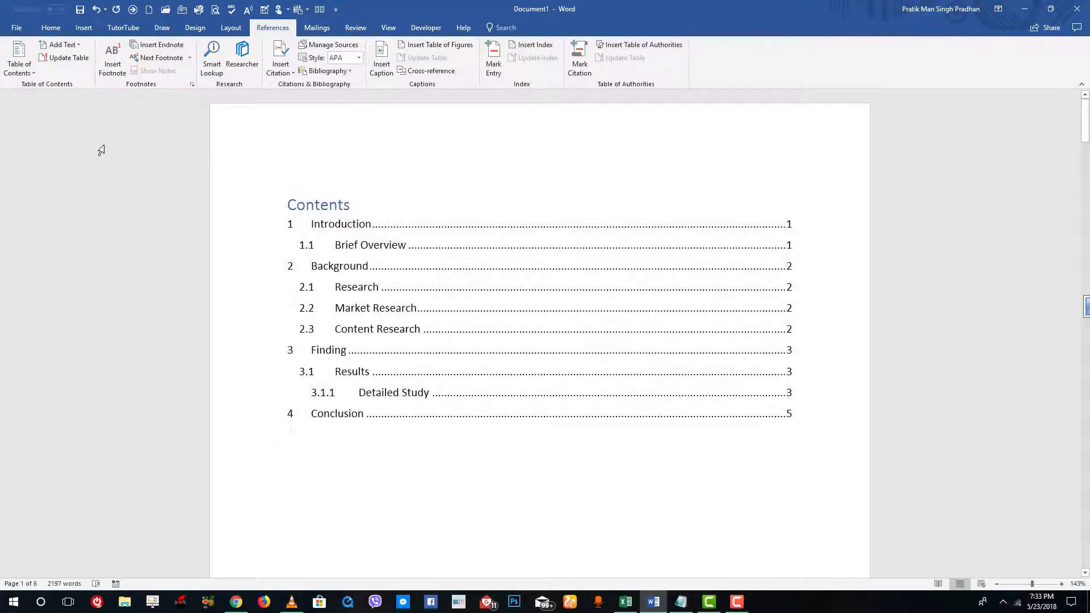
Step: Replace the table of contents on the first page with the Automatic Table 2 style
left_click(28, 67)
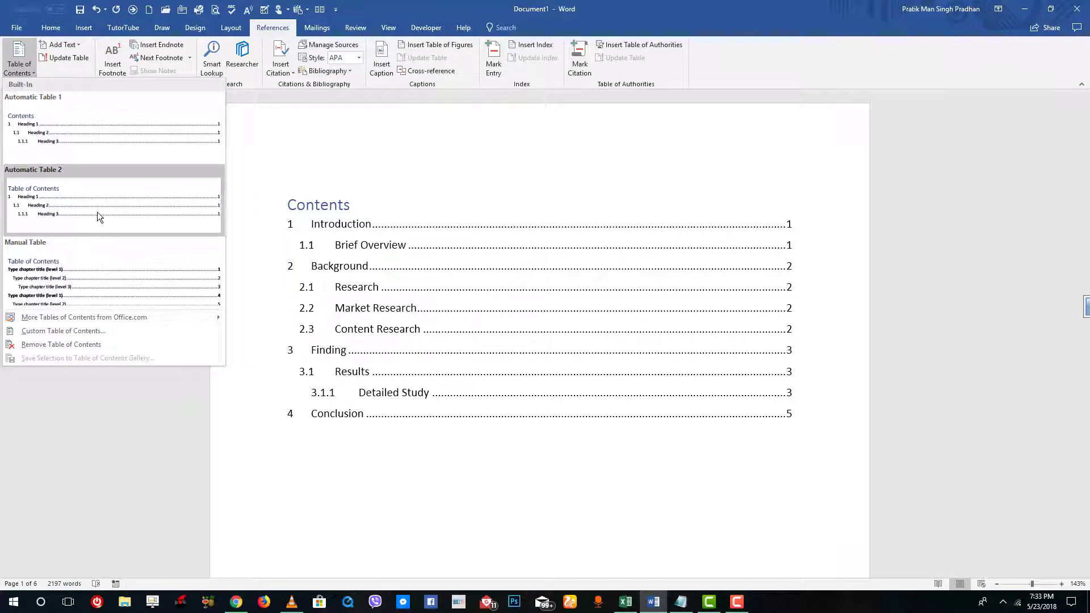
left_click(97, 213)
left_click(23, 67)
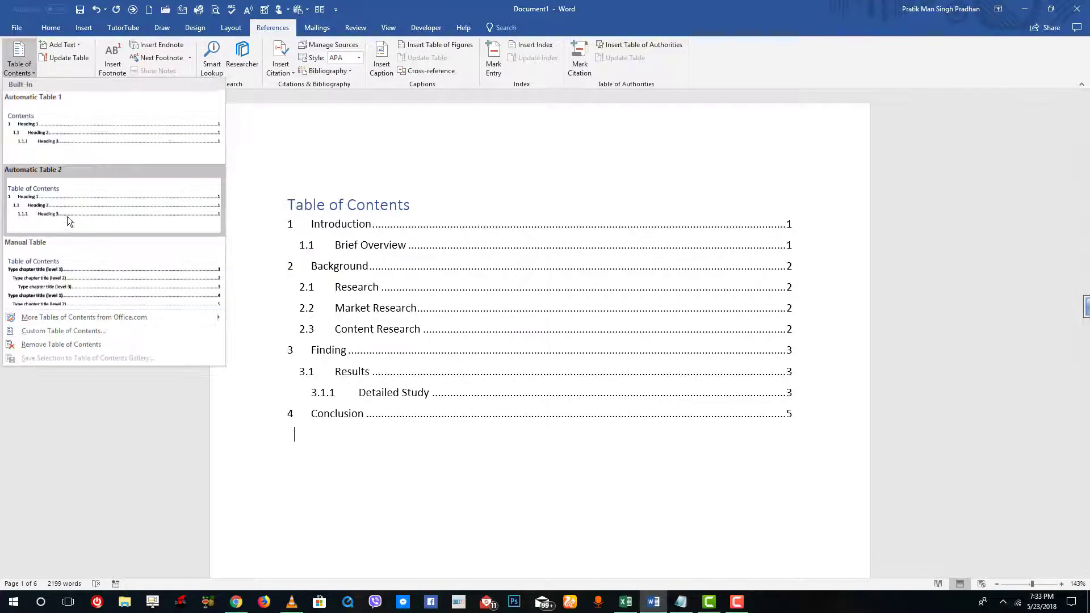
left_click(84, 215)
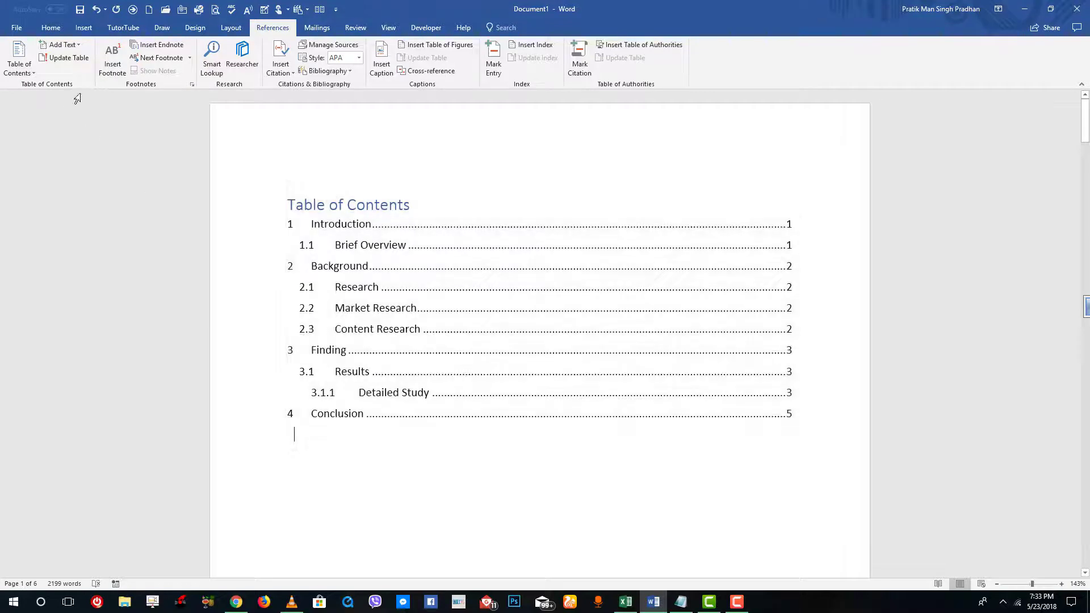
Step: Customize the table of contents to show 2 heading levels and replace the existing table
left_click(29, 61)
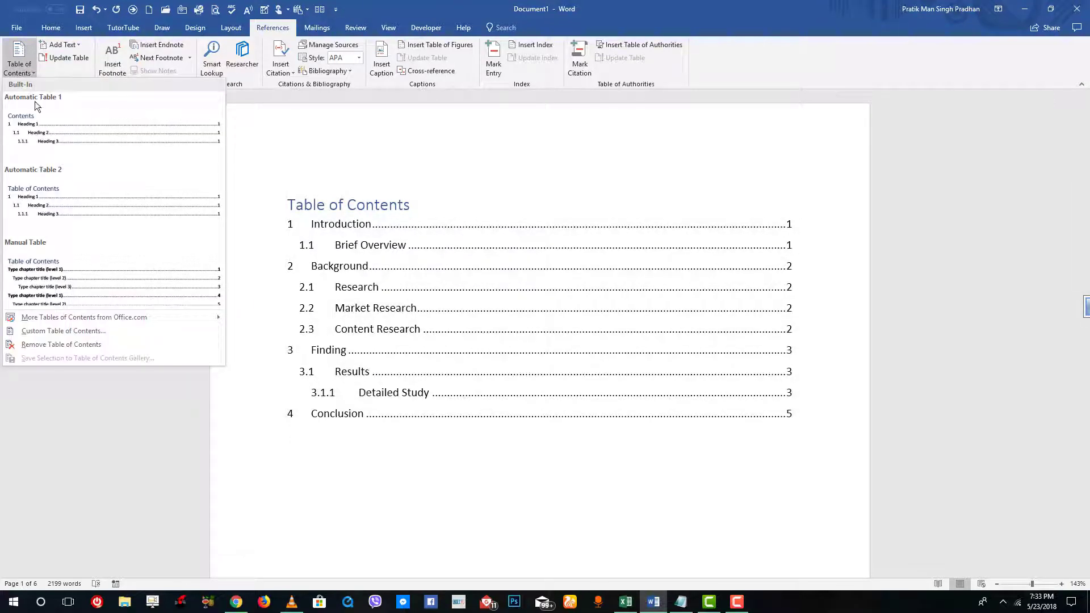
left_click(70, 333)
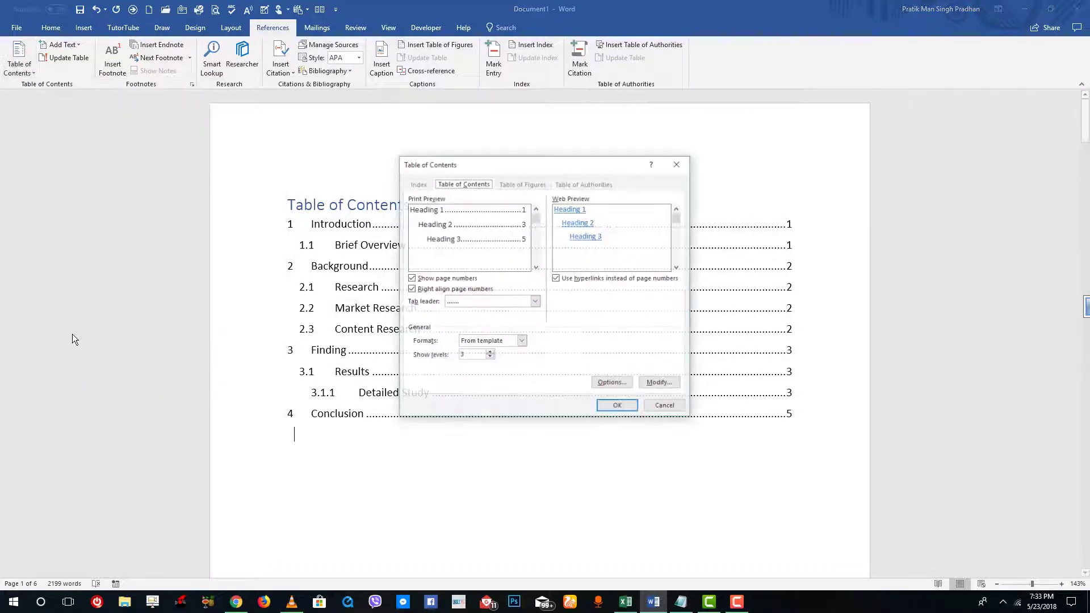
left_click(490, 356)
left_click(618, 407)
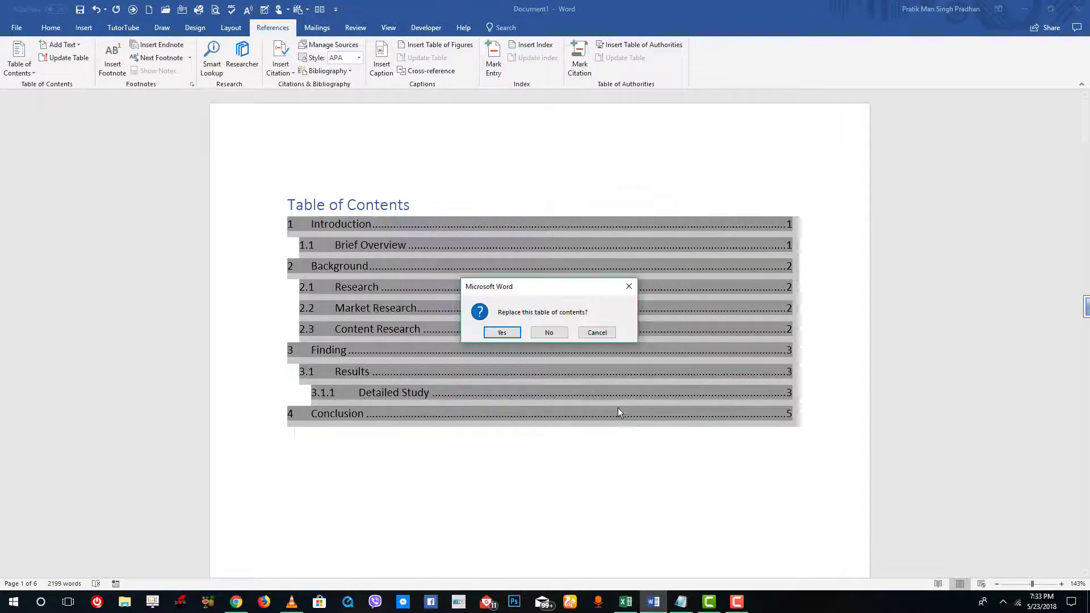
left_click(503, 331)
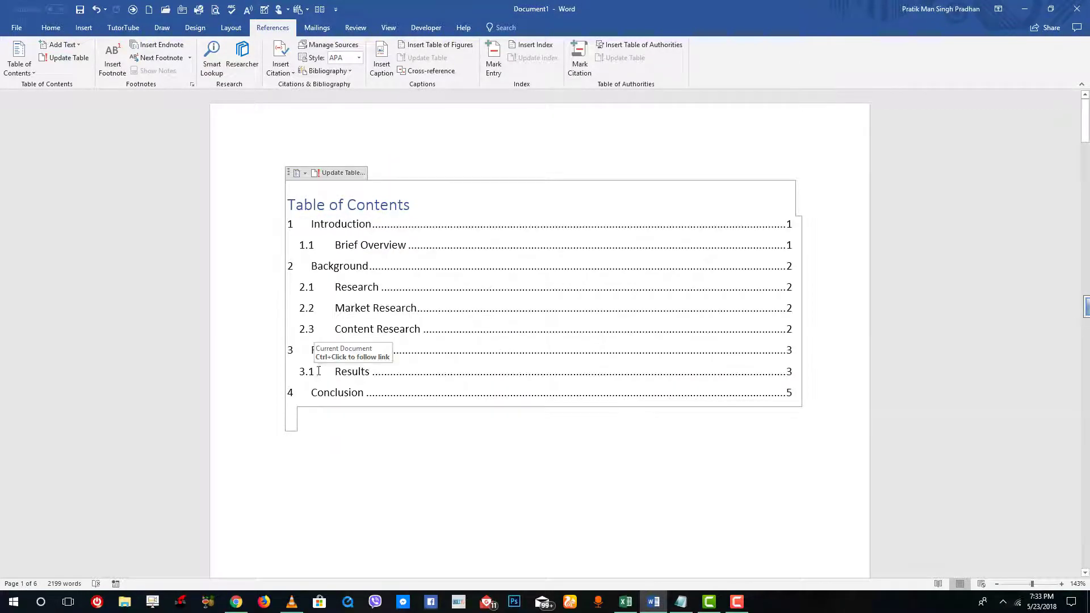
Step: Set the custom table of contents back to 3 heading levels and replace the existing table
left_click(25, 71)
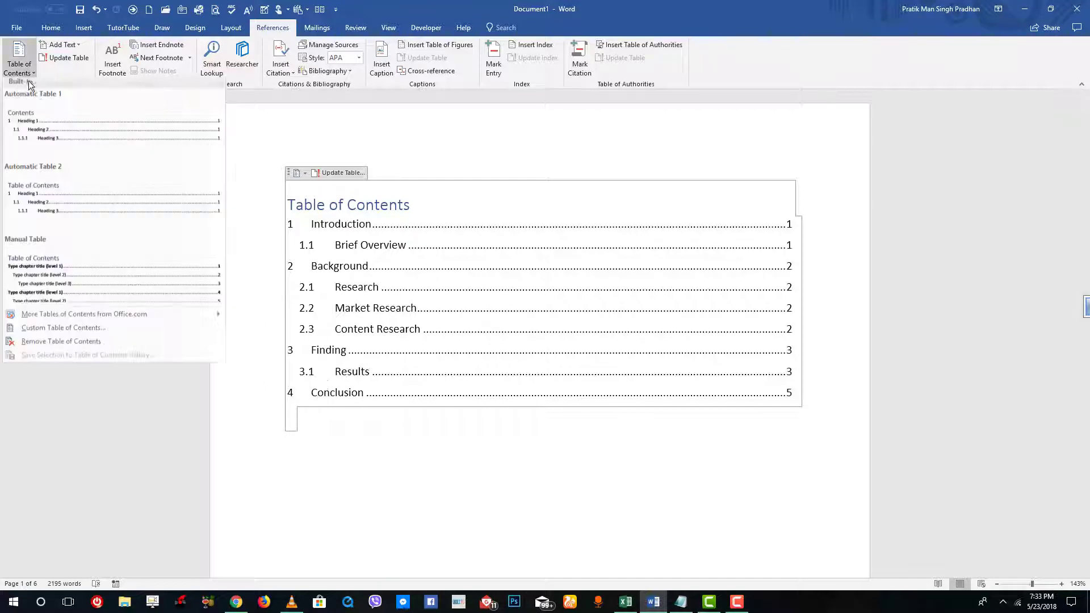
left_click(63, 333)
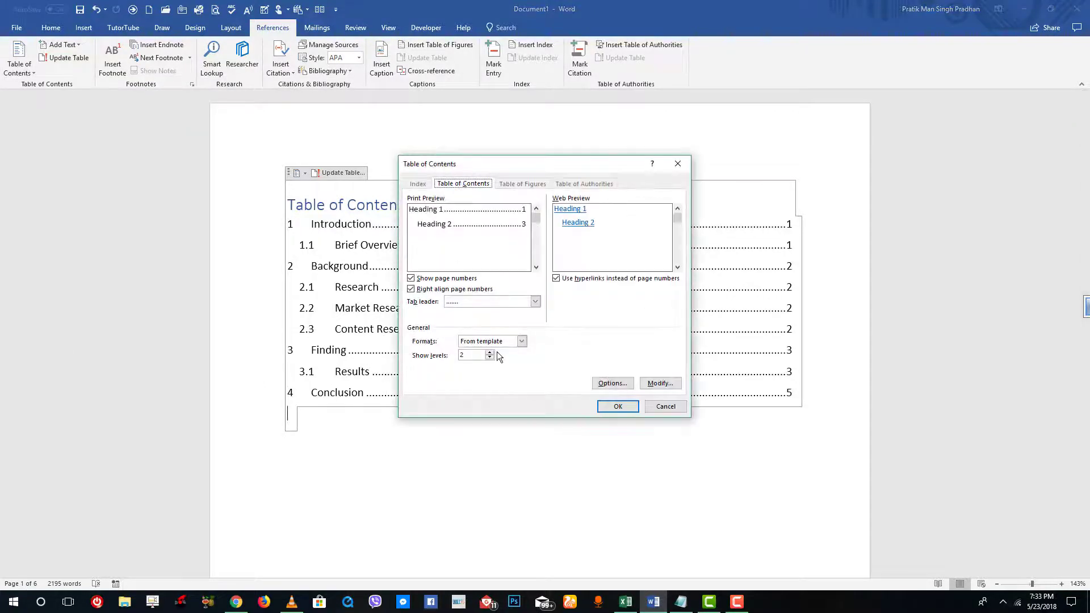
left_click(624, 407)
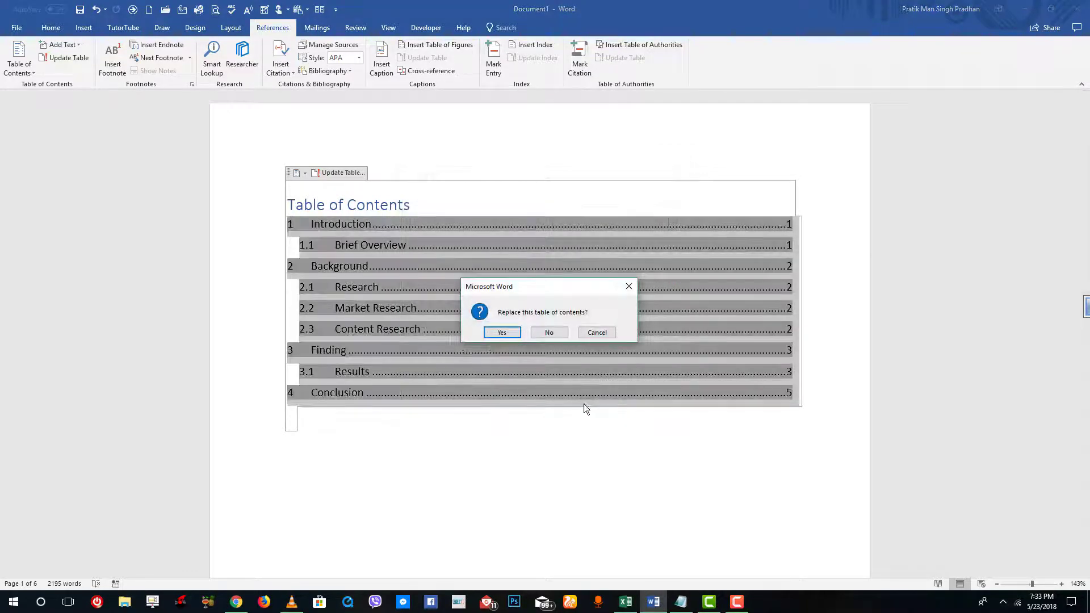
left_click(502, 333)
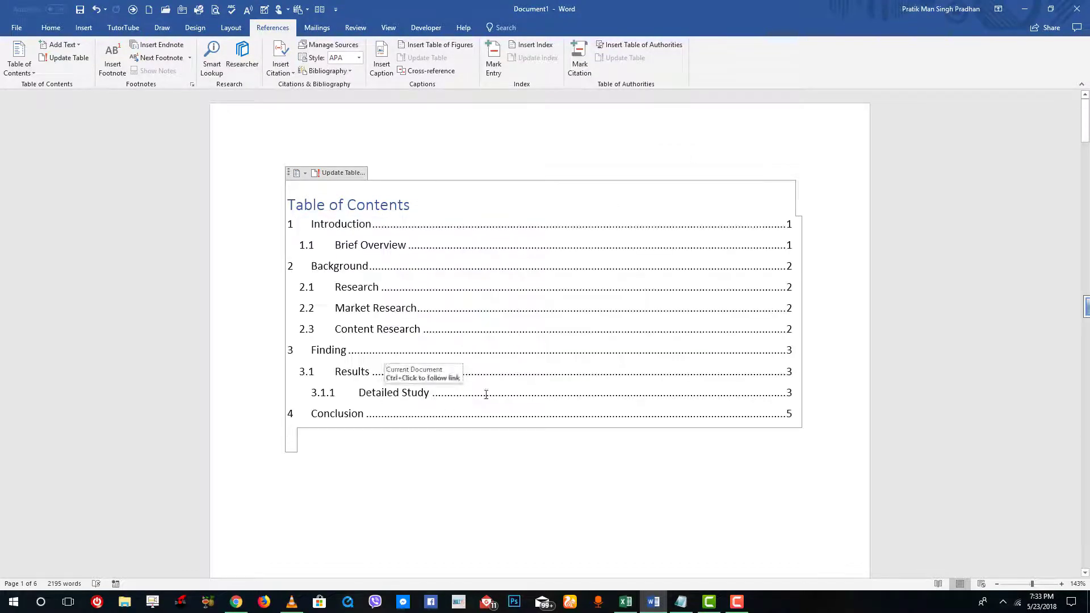
Step: Open the custom settings for the existing table of contents and choose the solid underline tab leader
left_click(491, 440)
left_click(365, 224)
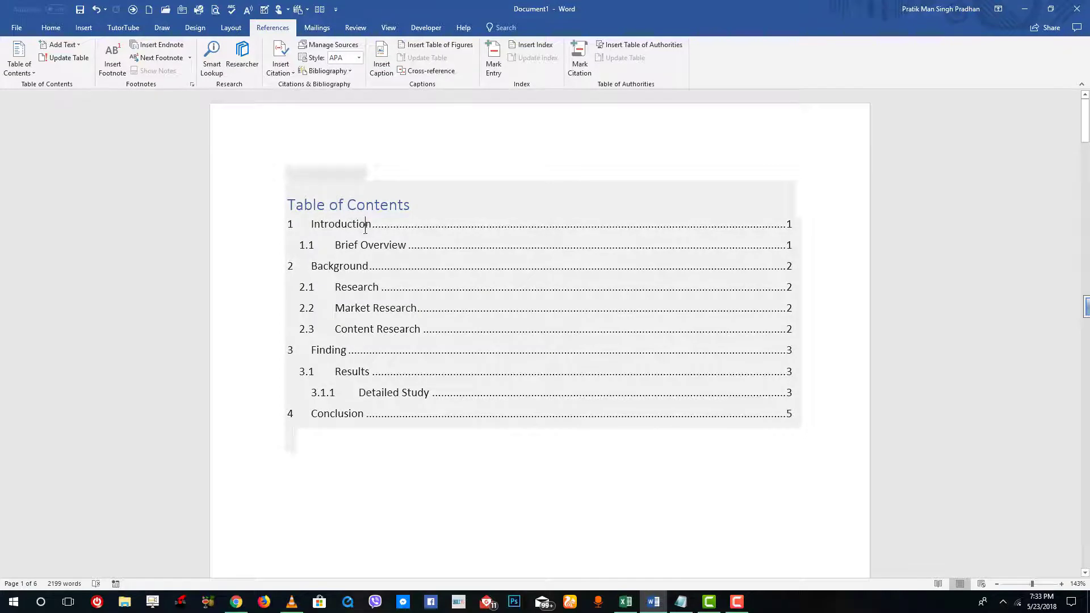
scroll(390, 292, "down", 1)
scroll(568, 317, "up", 1)
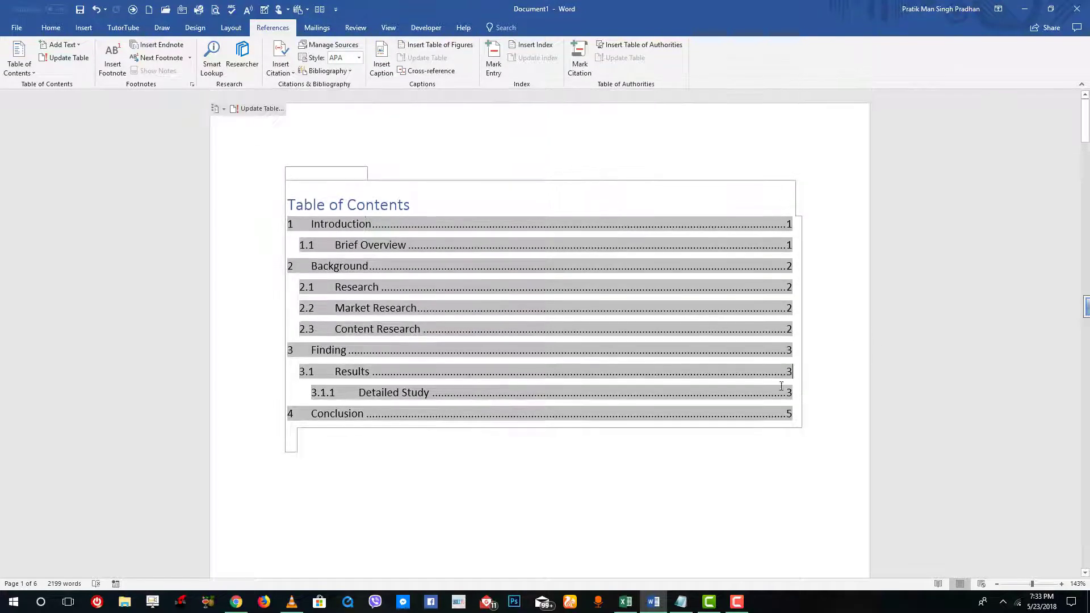
left_click(19, 63)
left_click(91, 331)
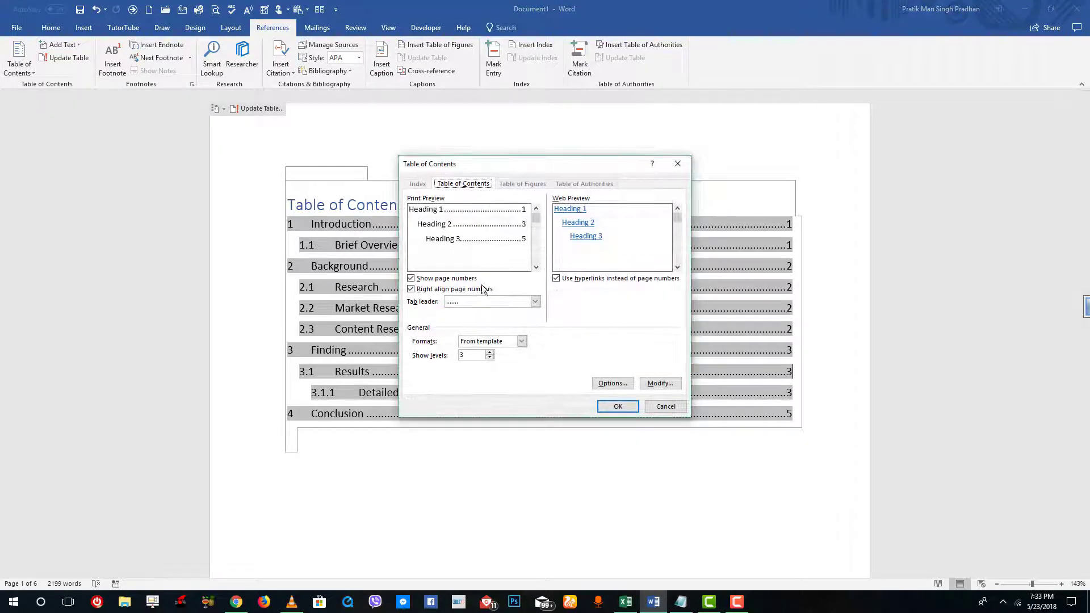
left_click(535, 301)
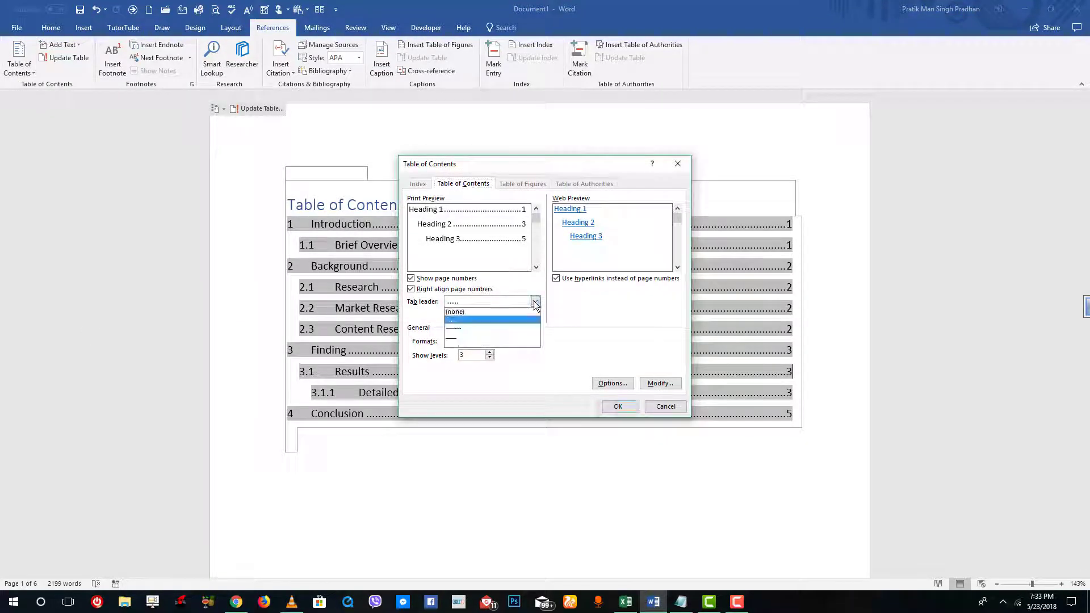
left_click(468, 338)
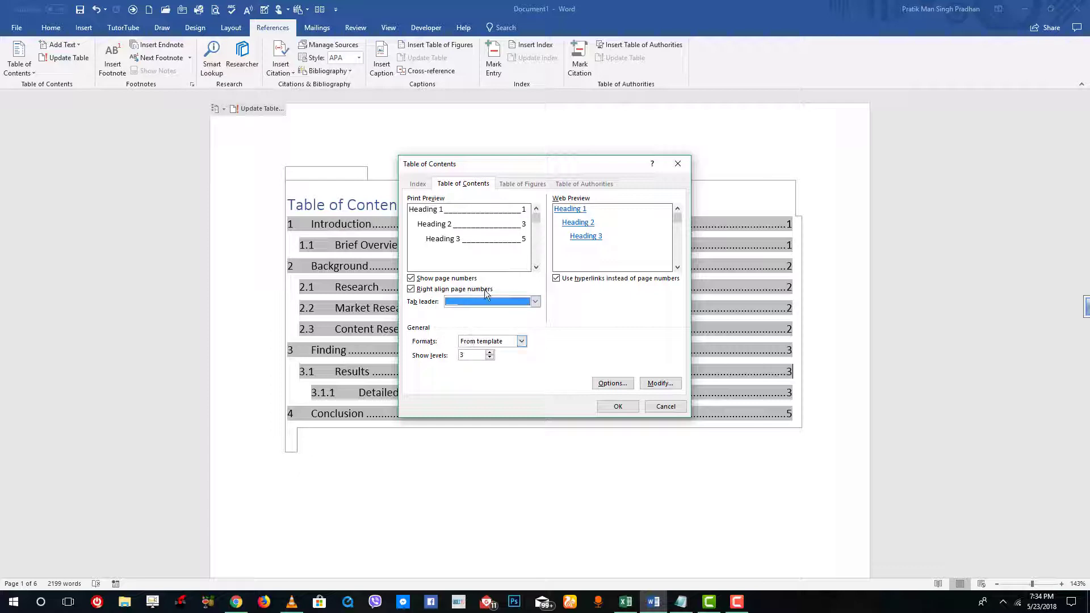
Step: Preview the Classic and Modern formats, and set the table of contents format to Fancy with a solid underline tab leader
left_click(521, 341)
left_click(512, 357)
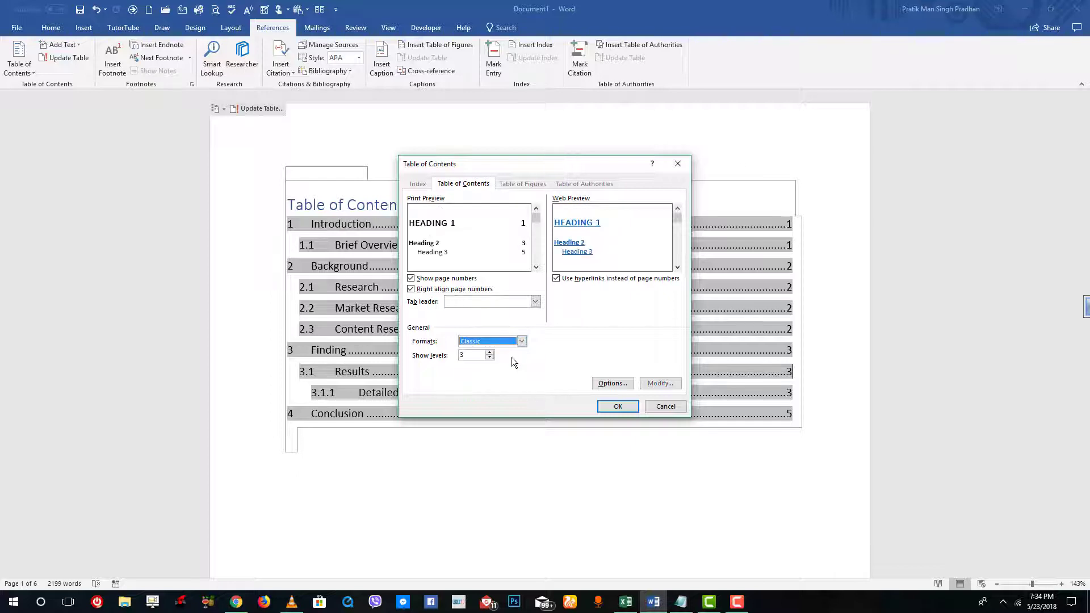
left_click(521, 341)
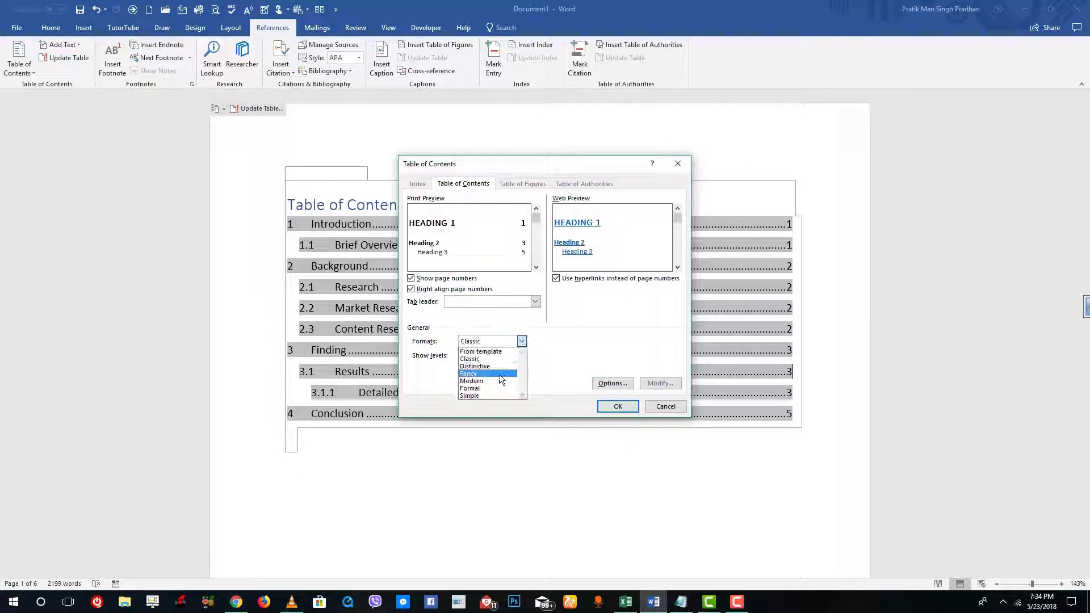
left_click(498, 376)
left_click(521, 341)
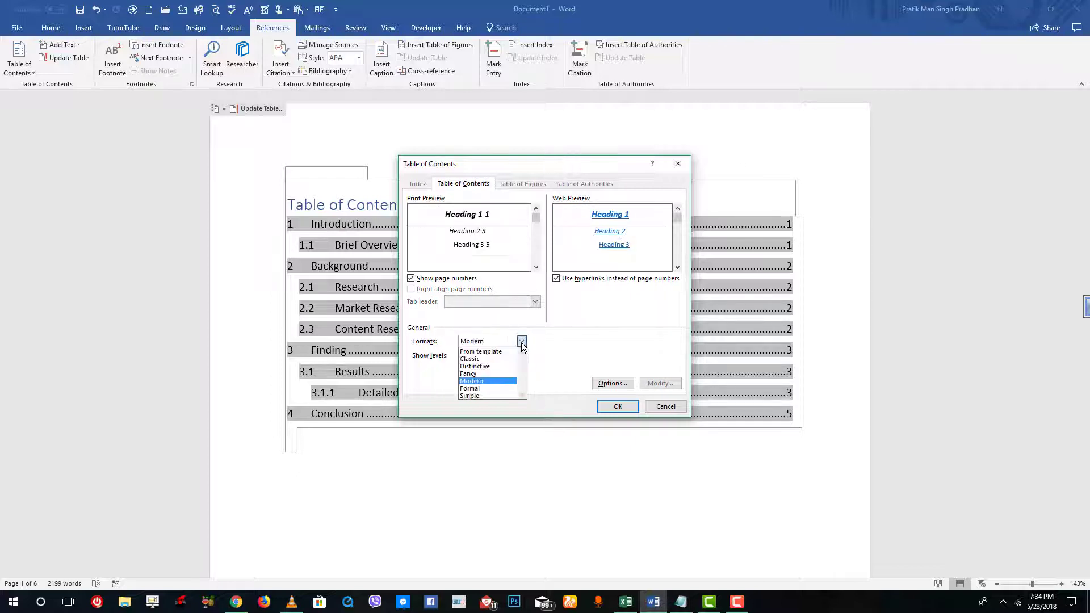
left_click(497, 373)
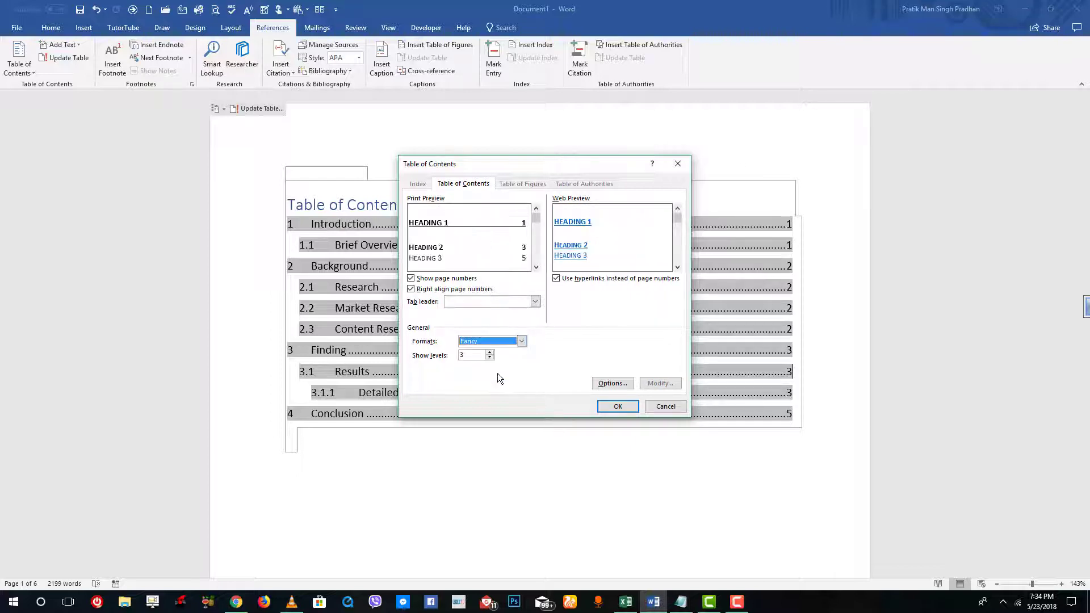
left_click(533, 301)
left_click(507, 339)
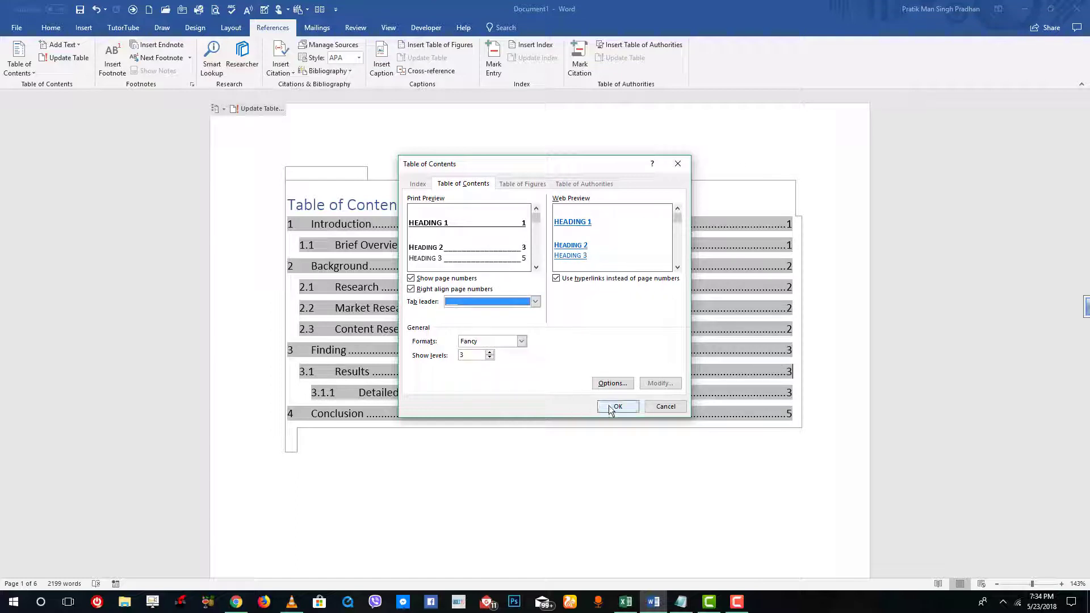
Step: Accept the table of contents style options and replace the existing table with the customized one
left_click(613, 383)
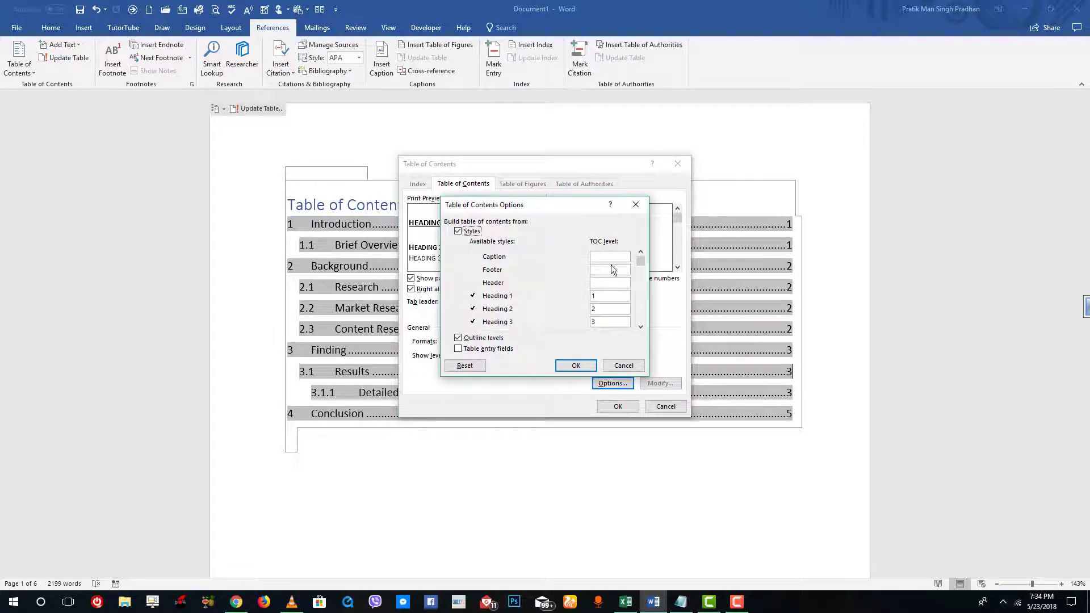
left_click(590, 308)
key("Delete")
left_click(576, 365)
left_click(618, 406)
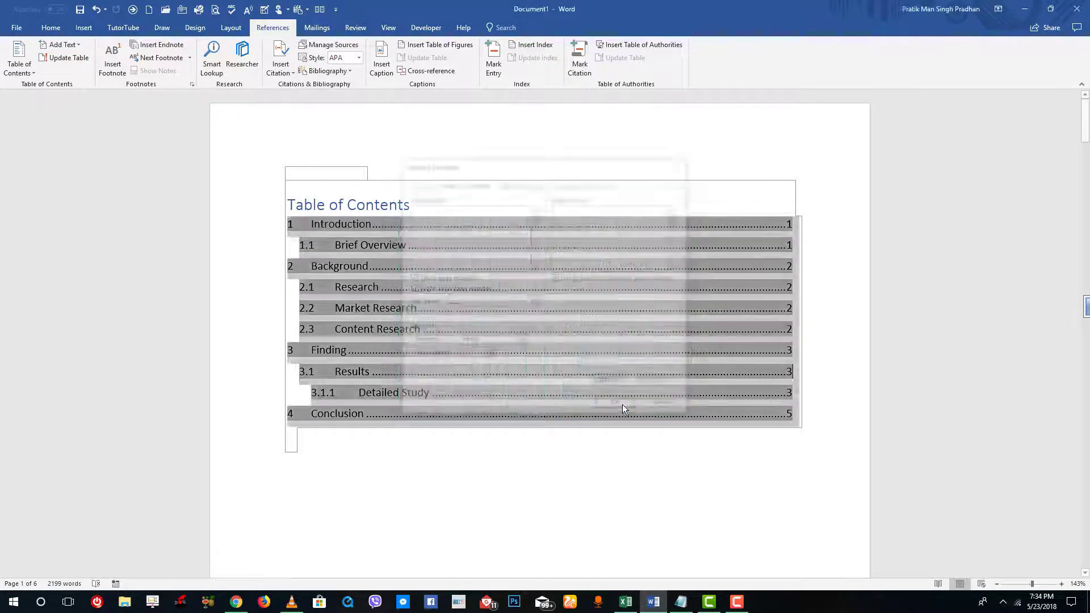
left_click(526, 332)
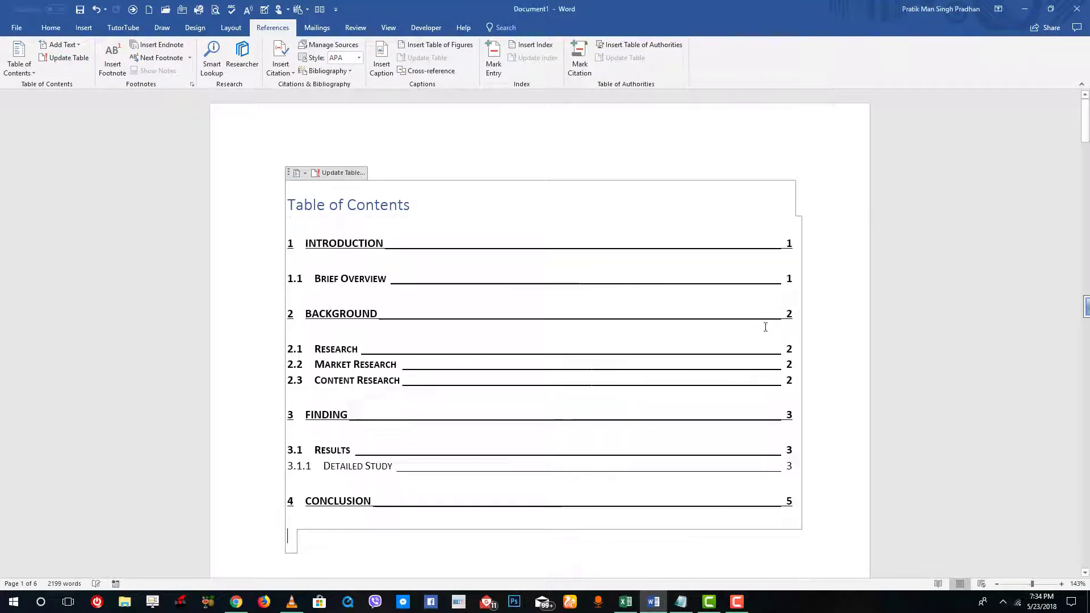
Step: Insert a page break before the Brief Overview heading so it starts on a new page
scroll(766, 328, "down", 4)
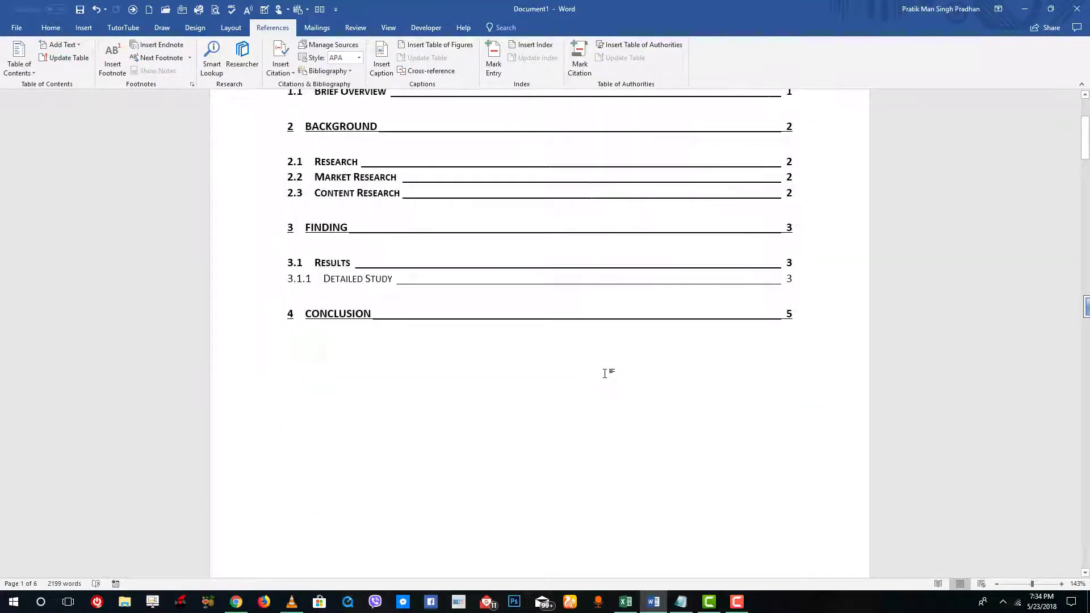
scroll(605, 363, "up", 4)
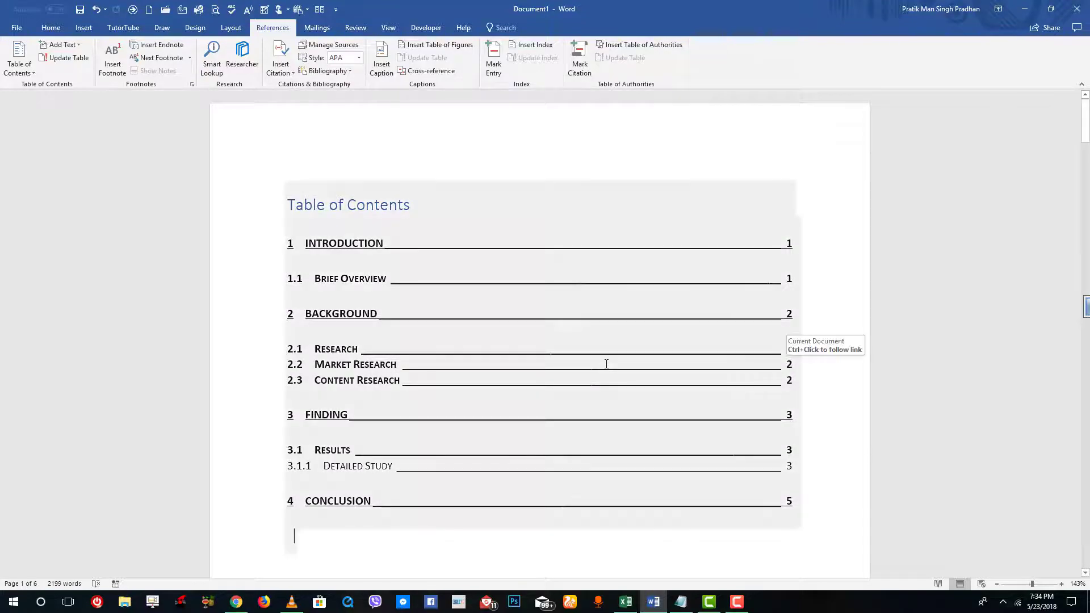
scroll(606, 363, "down", 15)
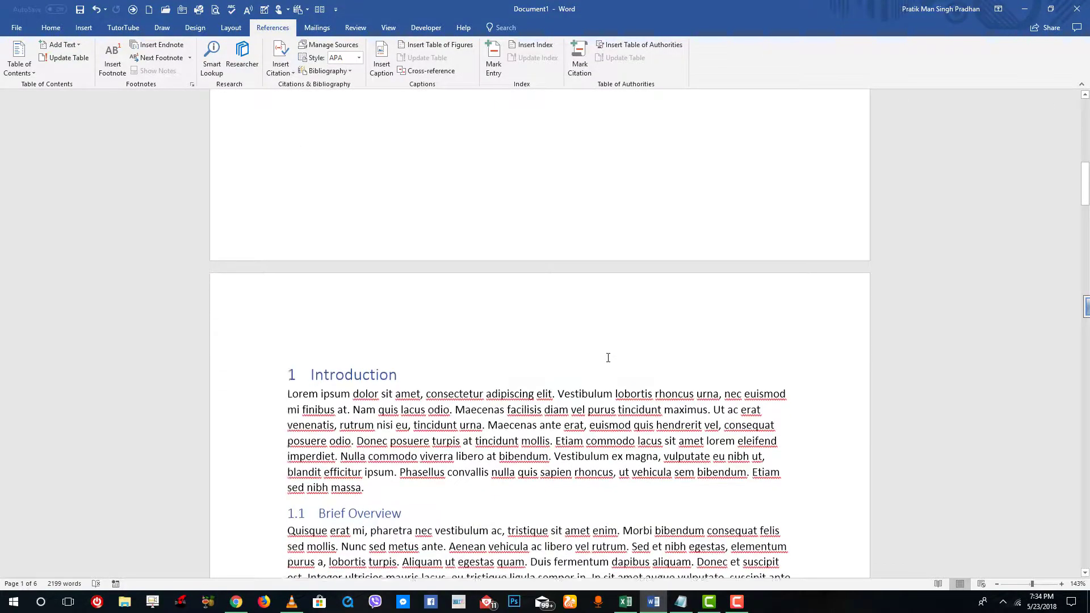
scroll(608, 358, "up", 15)
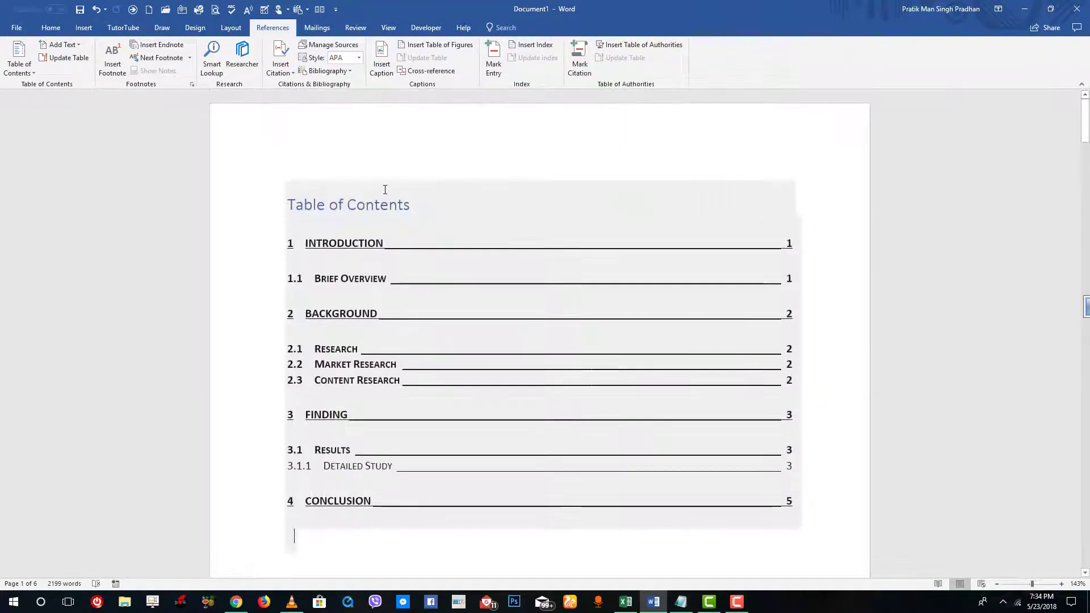
left_click(476, 362)
scroll(523, 425, "down", 15)
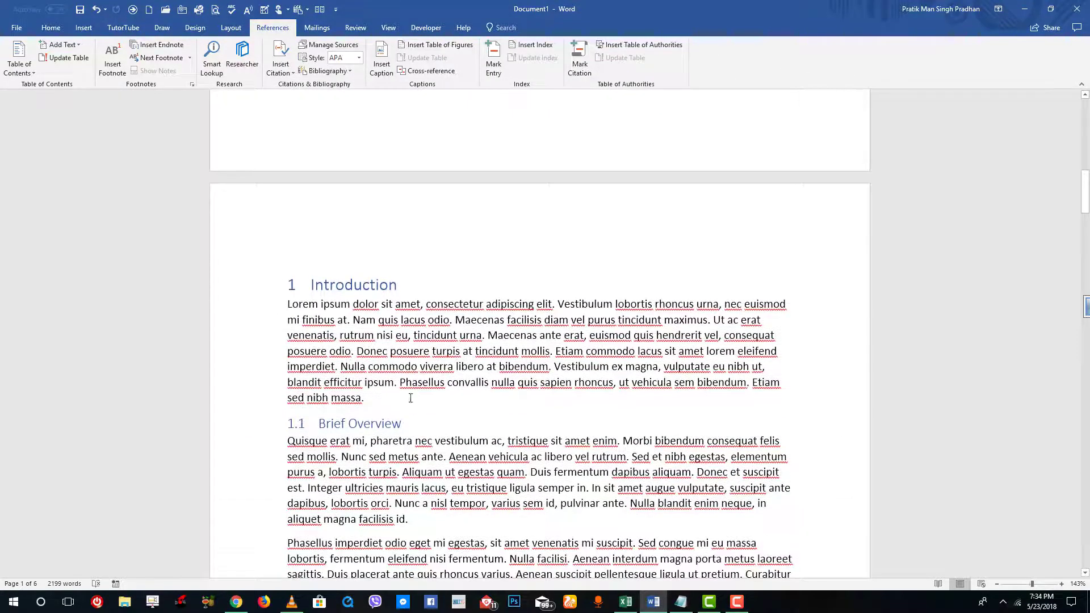
left_click(295, 427)
left_click(318, 425)
key("ctrl+Return")
Step: Update the entire table of contents on the first page
scroll(353, 435, "up", 15)
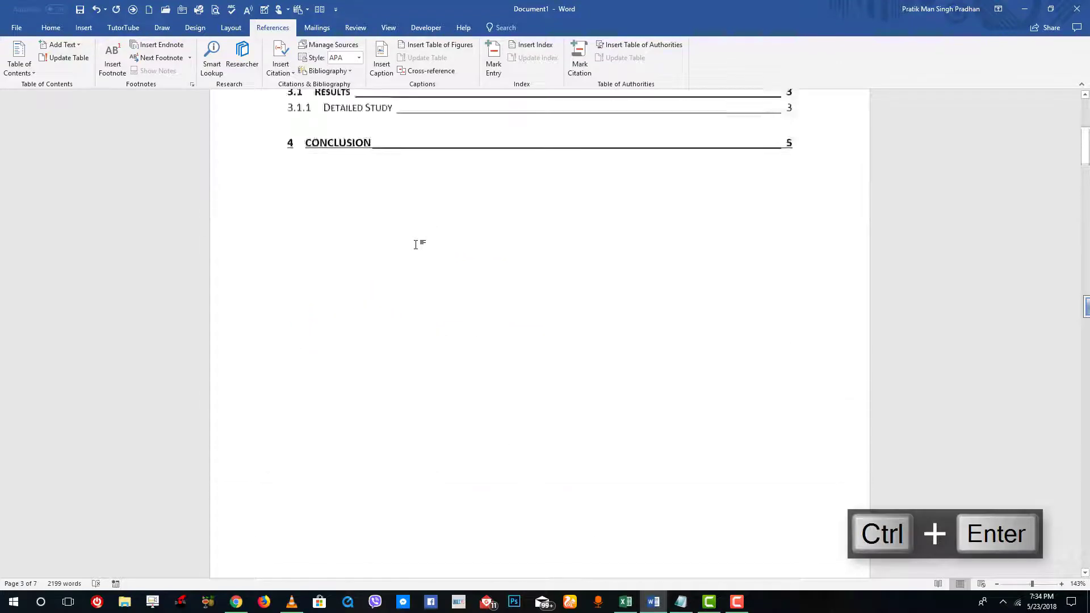
left_click(323, 201)
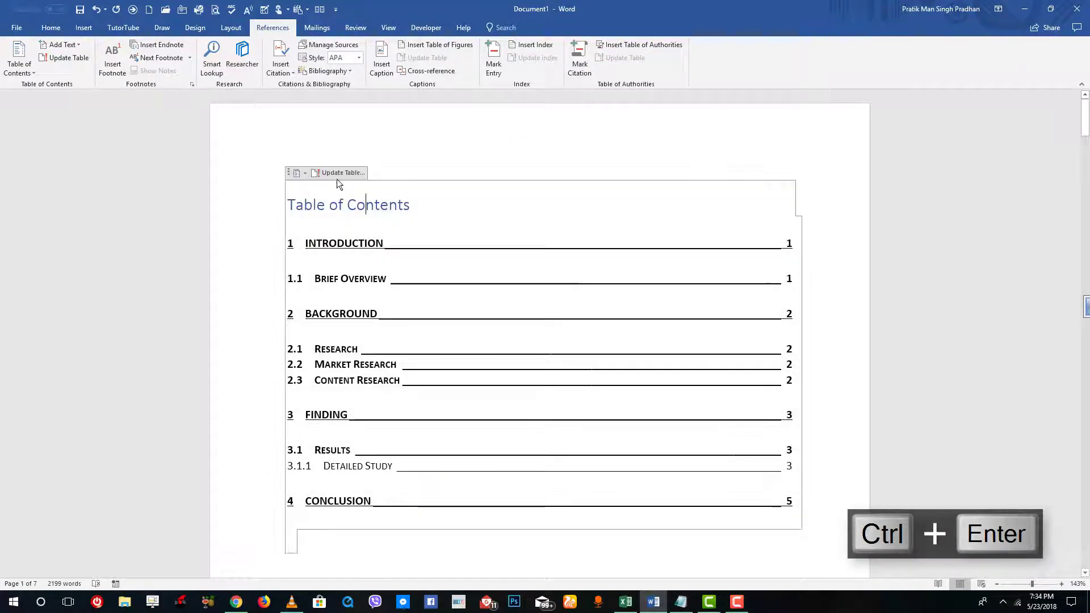
left_click(340, 173)
left_click(536, 299)
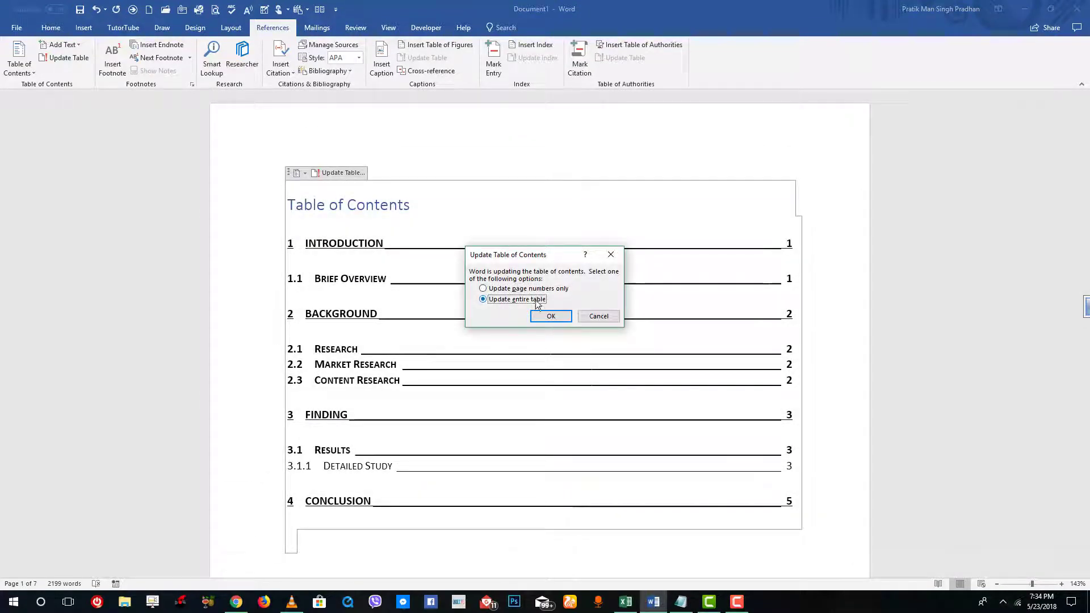
left_click(546, 316)
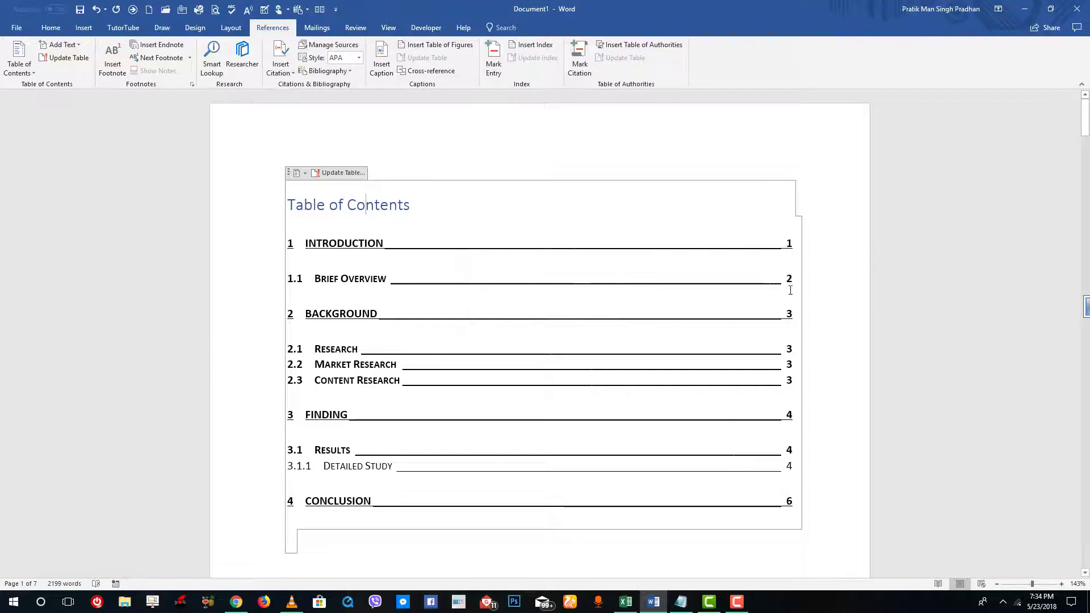